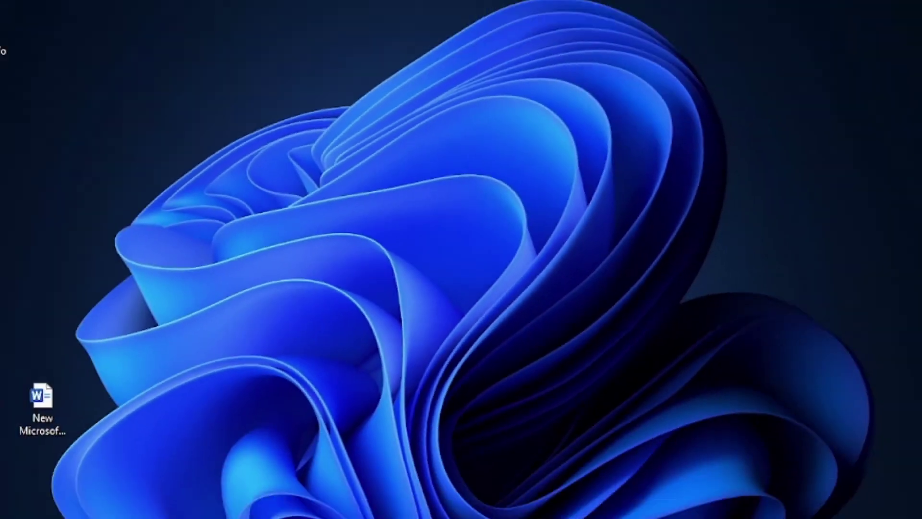
# Switch to Chrome, open the Hatchful account sign-up form and fill in the account e-mail
pyautogui.click(335, 489)
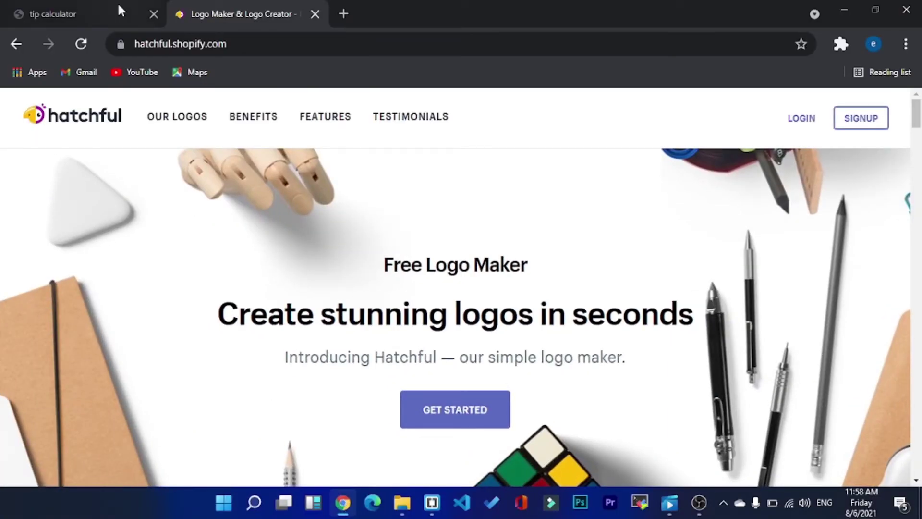
pyautogui.click(238, 44)
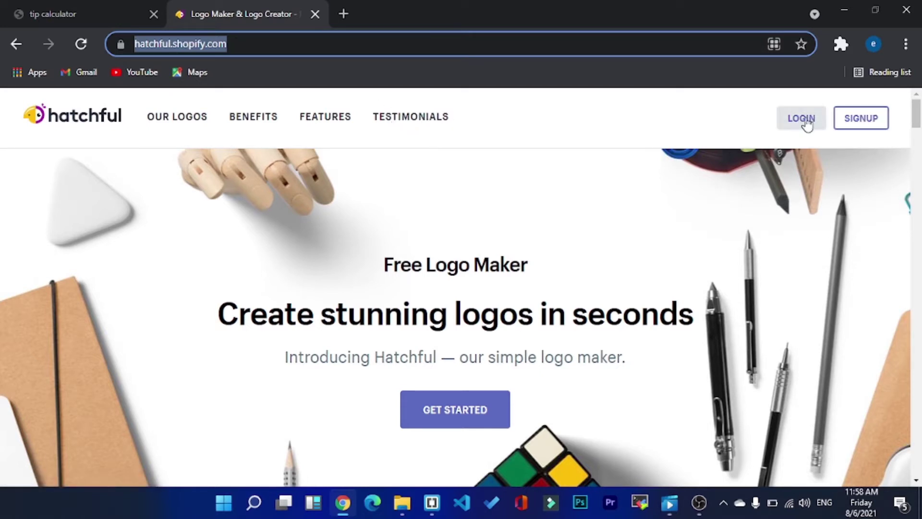
pyautogui.click(863, 119)
pyautogui.click(328, 228)
pyautogui.write('bo')
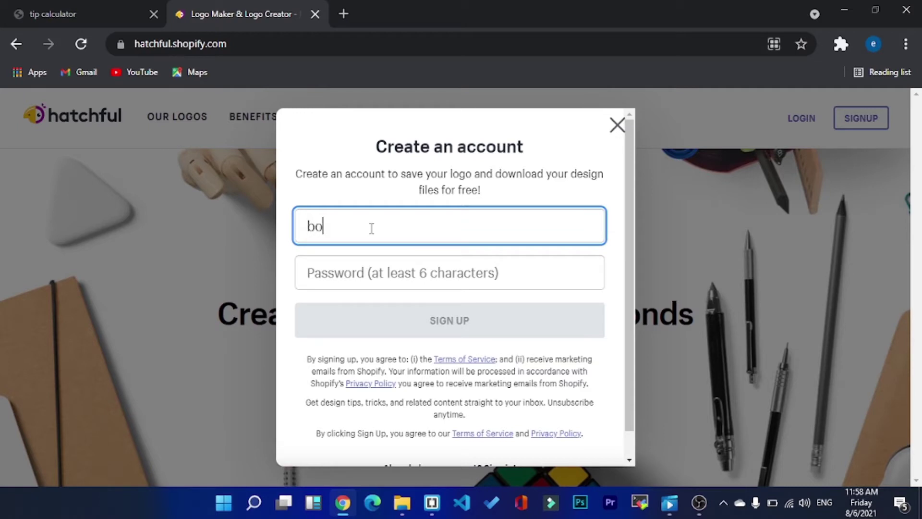
pyautogui.write('rga')
pyautogui.click(401, 278)
pyautogui.click(401, 278)
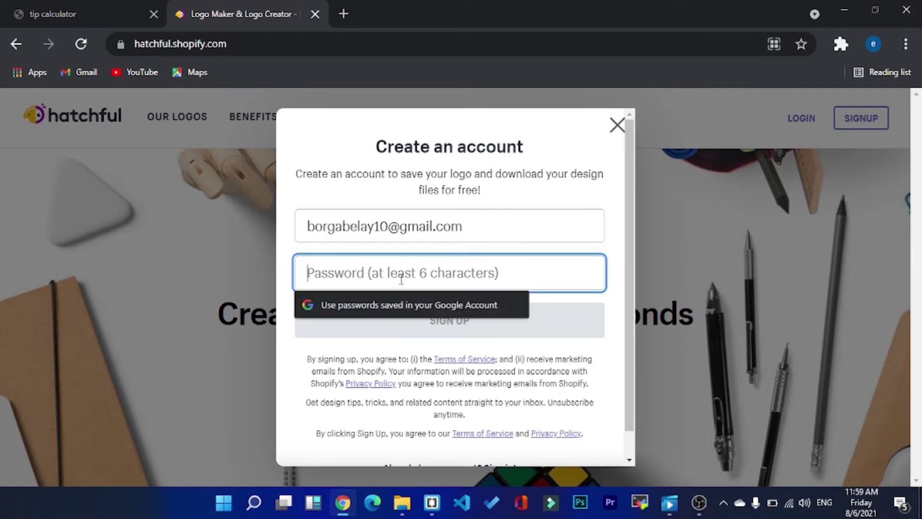
pyautogui.write('•••••')
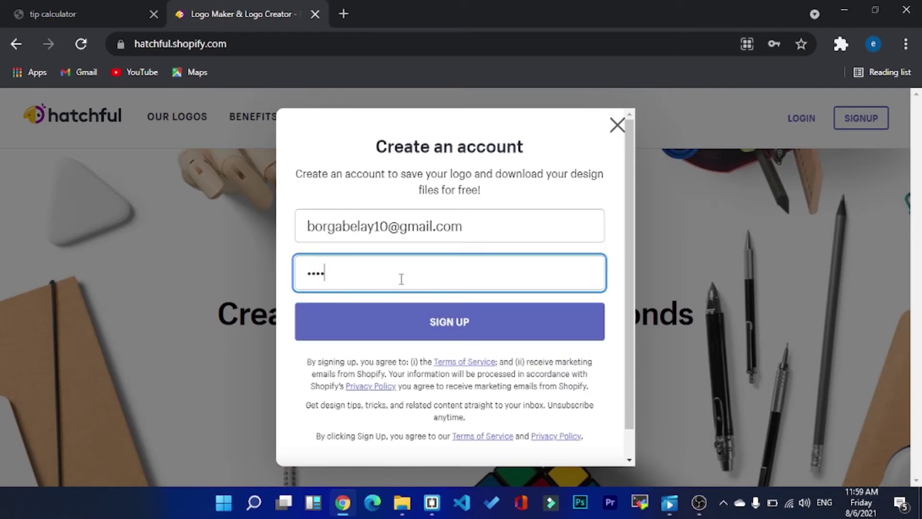
pyautogui.write('•••••')
pyautogui.press('BackSpace')
pyautogui.press('BackSpace')
pyautogui.press('BackSpace')
pyautogui.press('BackSpace')
pyautogui.press('BackSpace')
pyautogui.press('BackSpace')
pyautogui.press('BackSpace')
pyautogui.press('BackSpace')
pyautogui.press('BackSpace')
pyautogui.press('BackSpace')
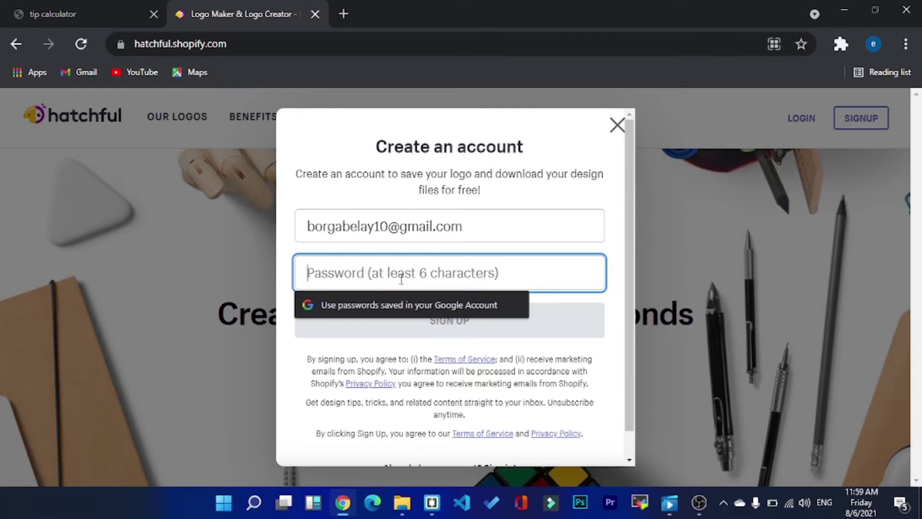
# Enter the account password and submit the sign-up form to create the Hatchful account
pyautogui.write('••••••')
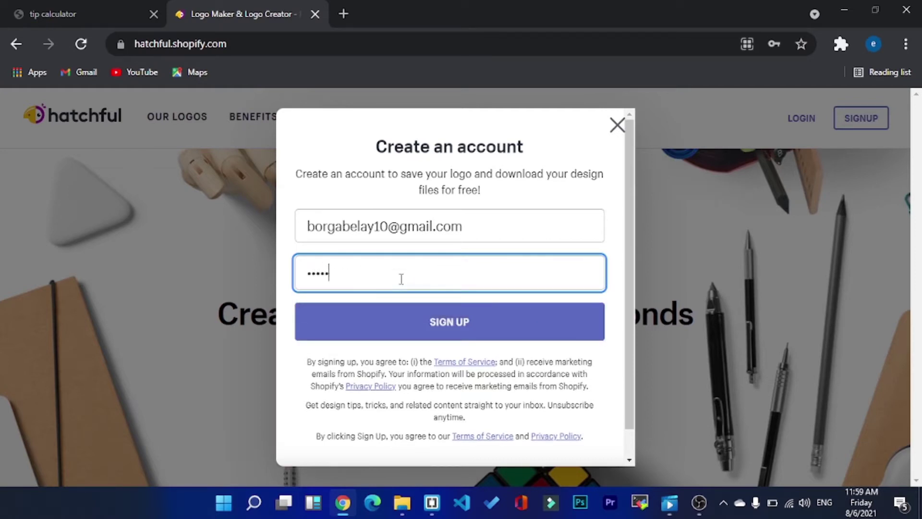
pyautogui.write('••••')
pyautogui.doubleClick(333, 275)
pyautogui.click(439, 330)
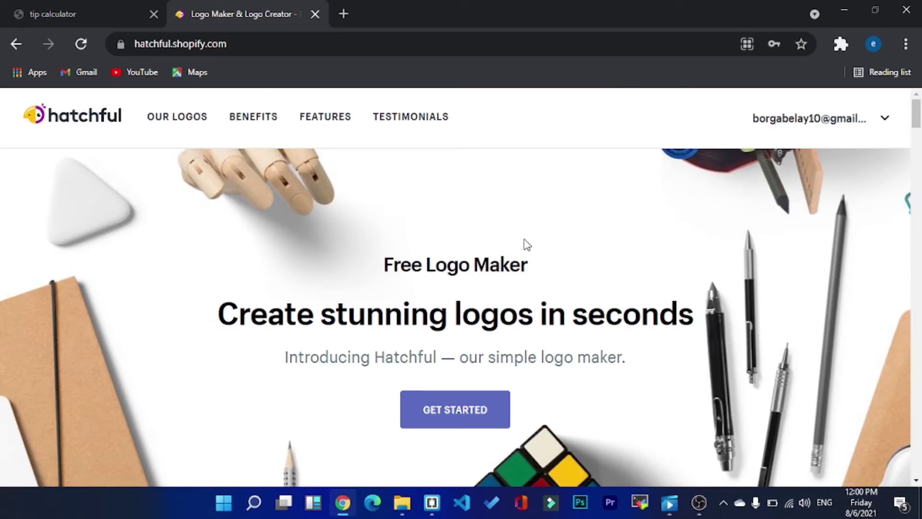
# Start a new logo project from the Free Logo Maker home page
pyautogui.scroll(-2, 528, 245)
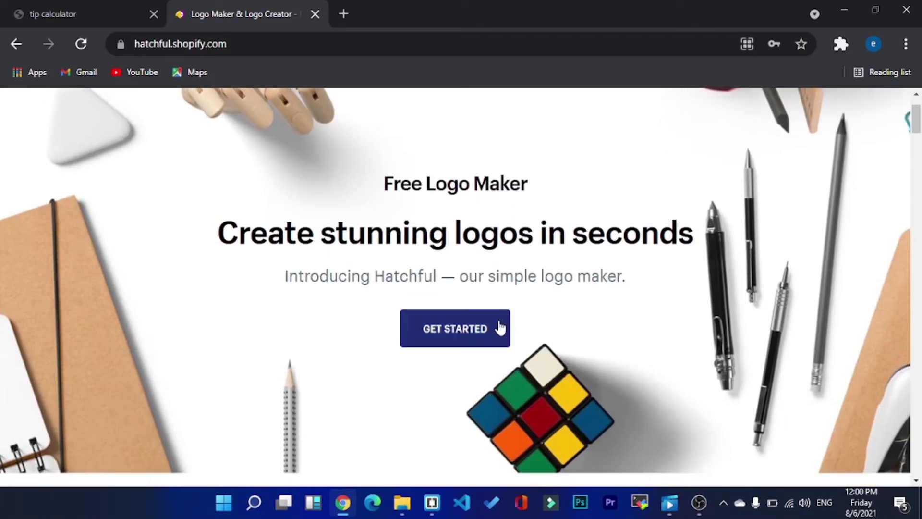
pyautogui.scroll(2, 486, 326)
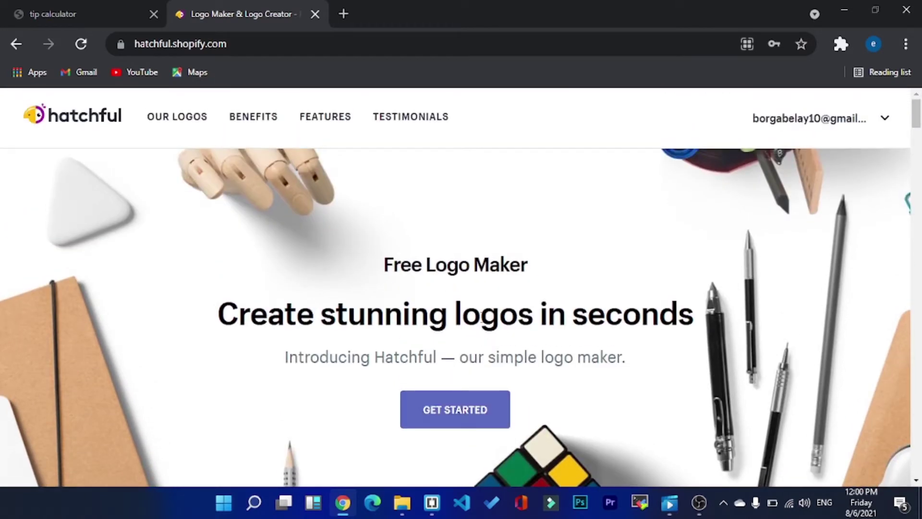
pyautogui.scroll(-3, 455, 312)
pyautogui.click(455, 313)
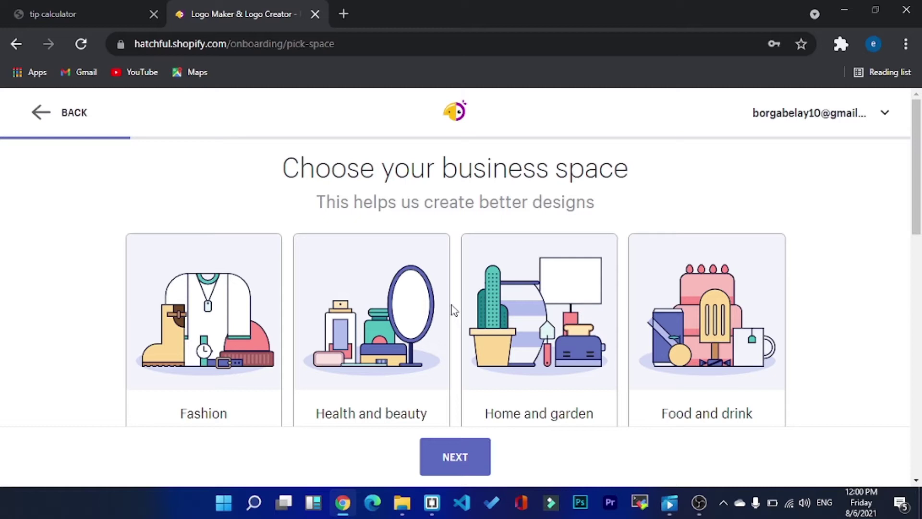
# Review the business spaces and continue with Tech as the choice
pyautogui.scroll(-3, 452, 305)
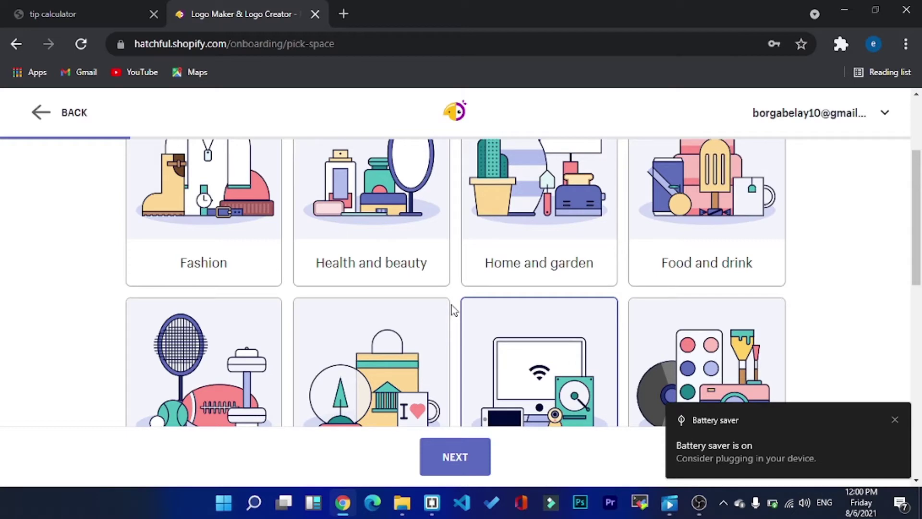
pyautogui.scroll(-4, 358, 336)
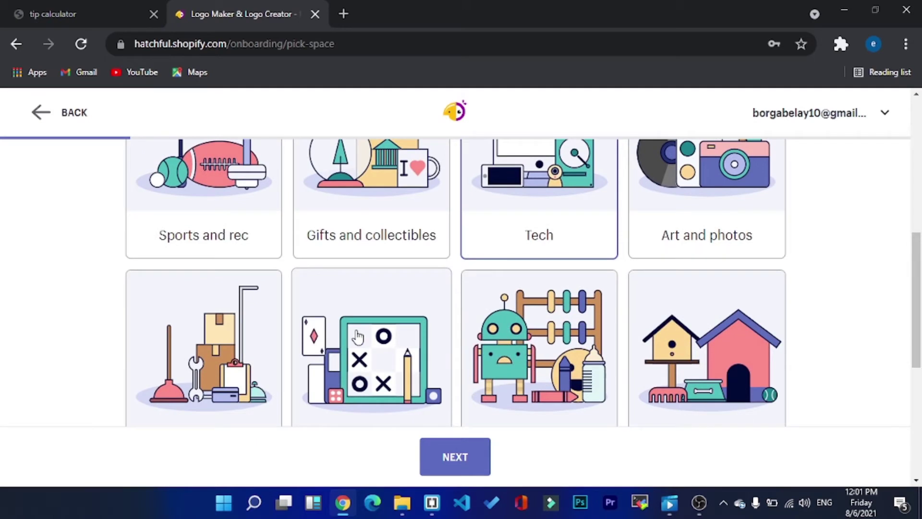
pyautogui.scroll(1, 543, 229)
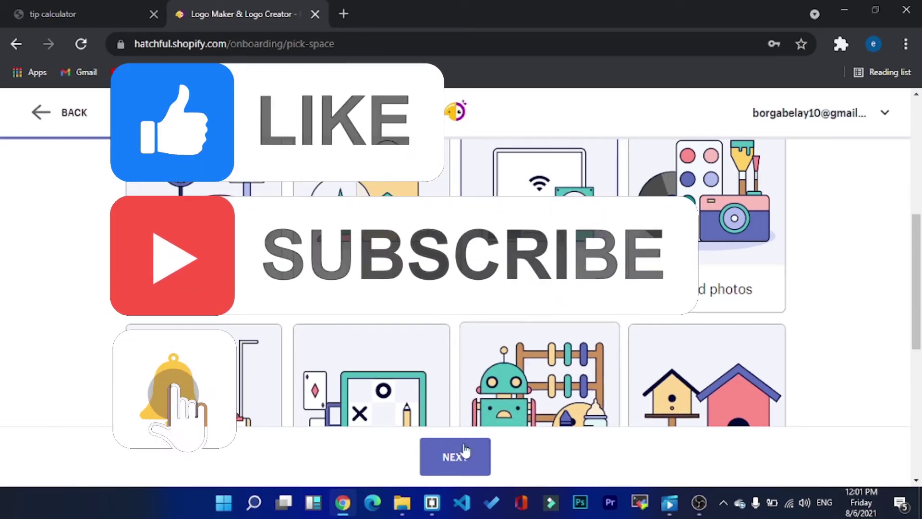
pyautogui.click(455, 457)
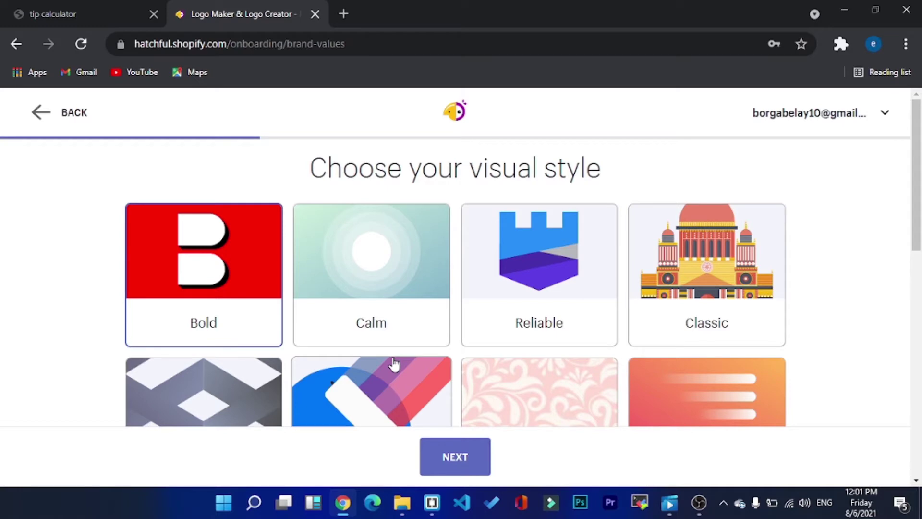
# Review the visual styles, choose Bold and continue to the business name page
pyautogui.scroll(-4, 394, 364)
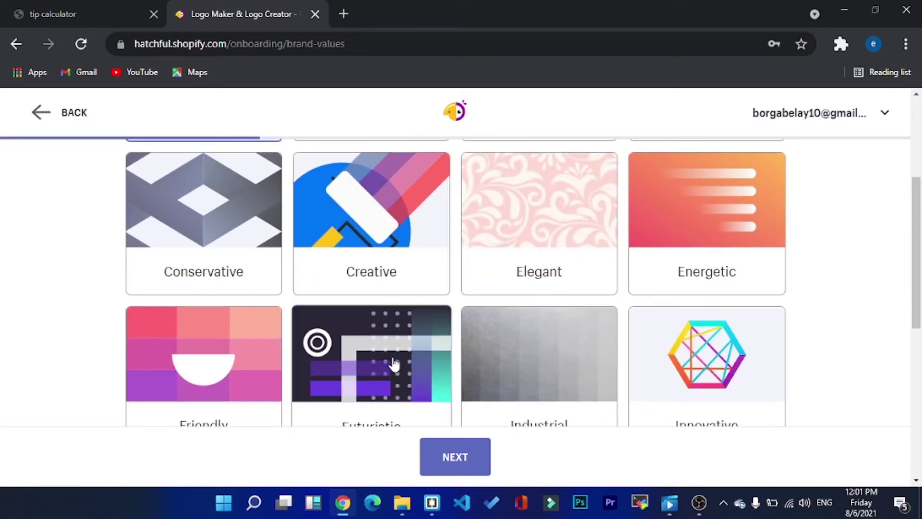
pyautogui.scroll(-3, 394, 364)
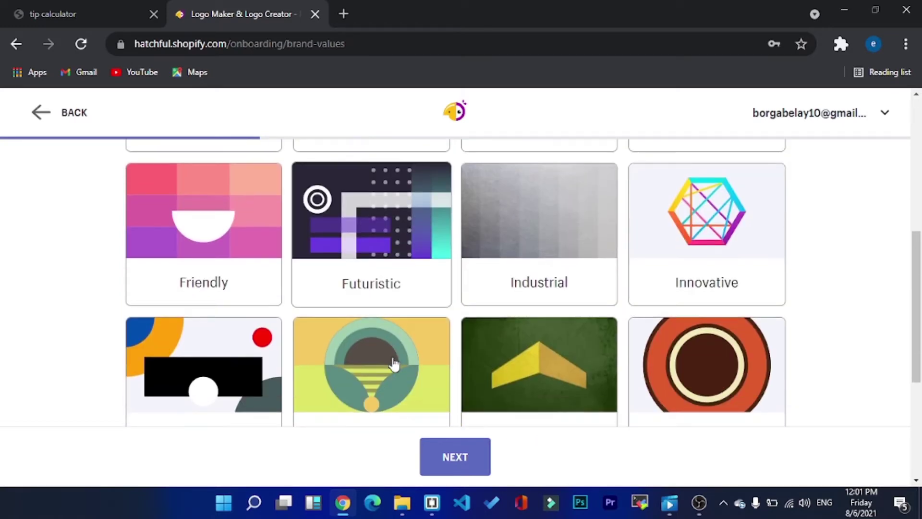
pyautogui.scroll(7, 394, 364)
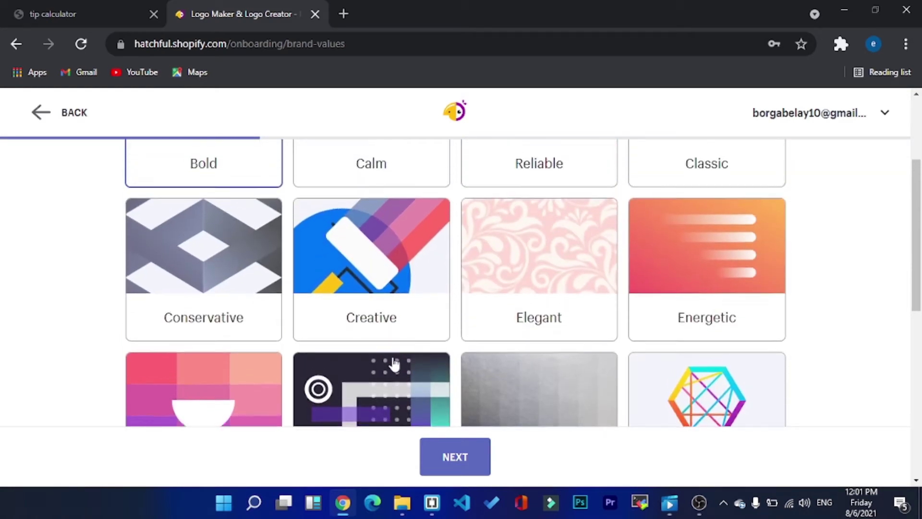
pyautogui.click(192, 277)
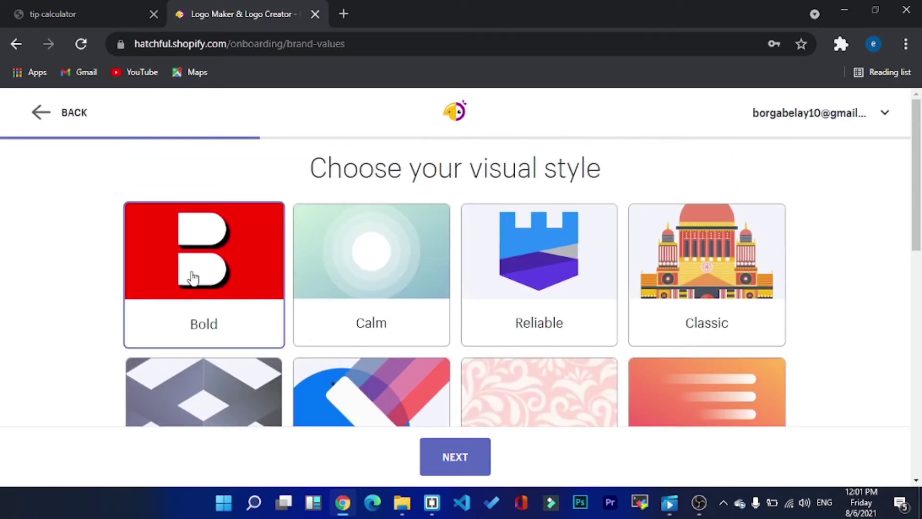
pyautogui.click(190, 275)
pyautogui.click(235, 307)
pyautogui.click(453, 461)
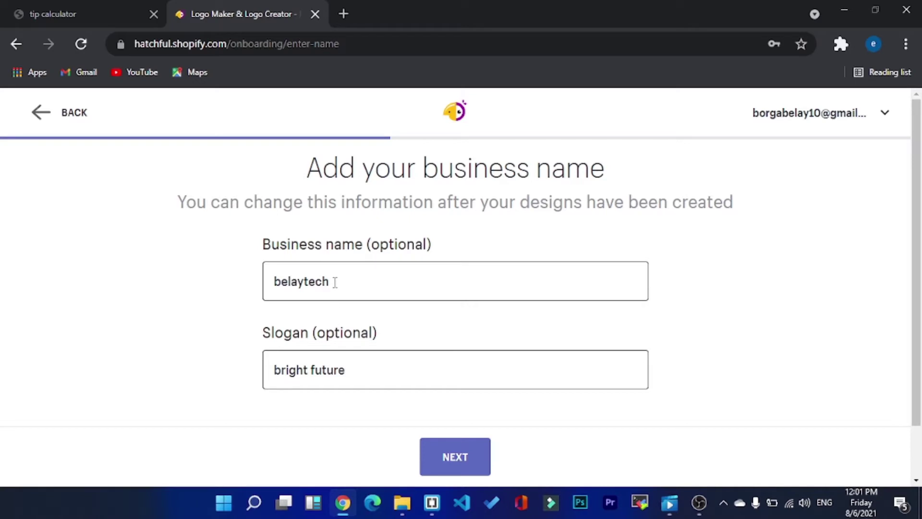
# Continue with the business name belaytech and the slogan bright future
pyautogui.moveTo(335, 282); pyautogui.dragTo(272, 282)
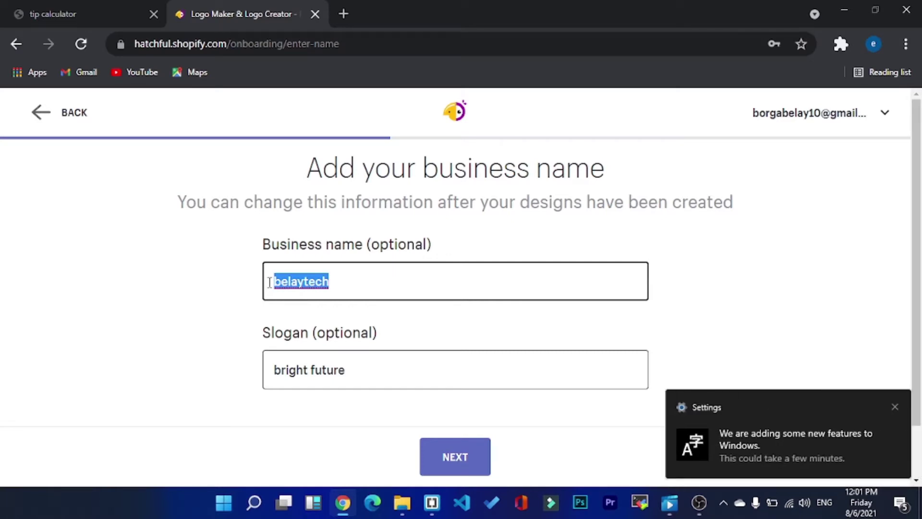
pyautogui.moveTo(353, 370); pyautogui.dragTo(272, 372)
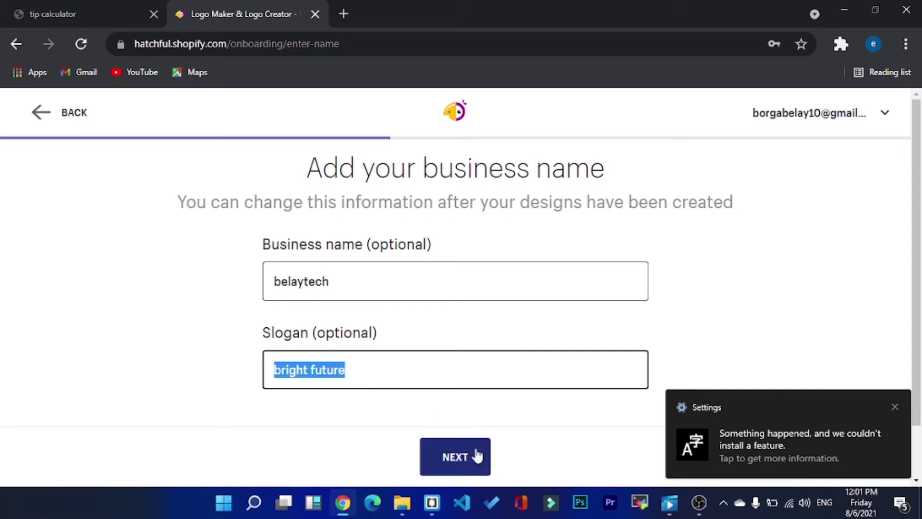
pyautogui.click(465, 459)
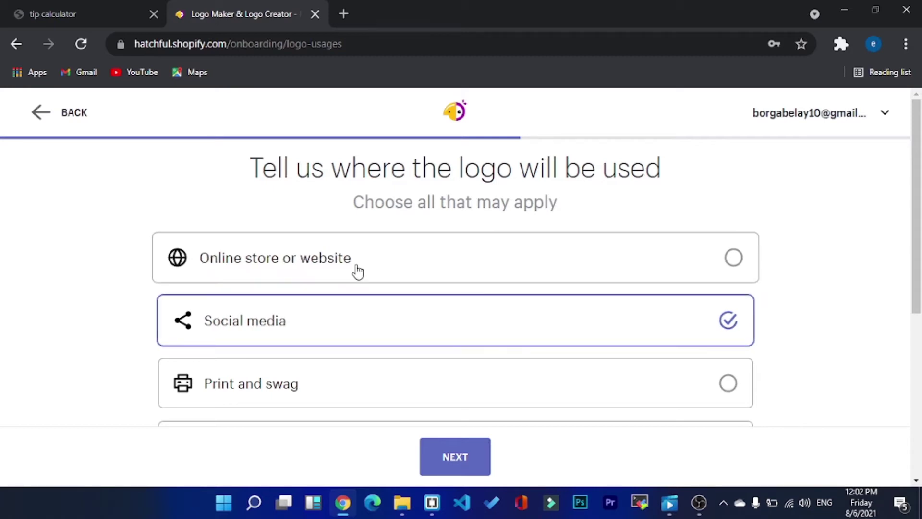
# Review where the logo will be used and continue with Social media as the selected usage
pyautogui.scroll(-1, 367, 261)
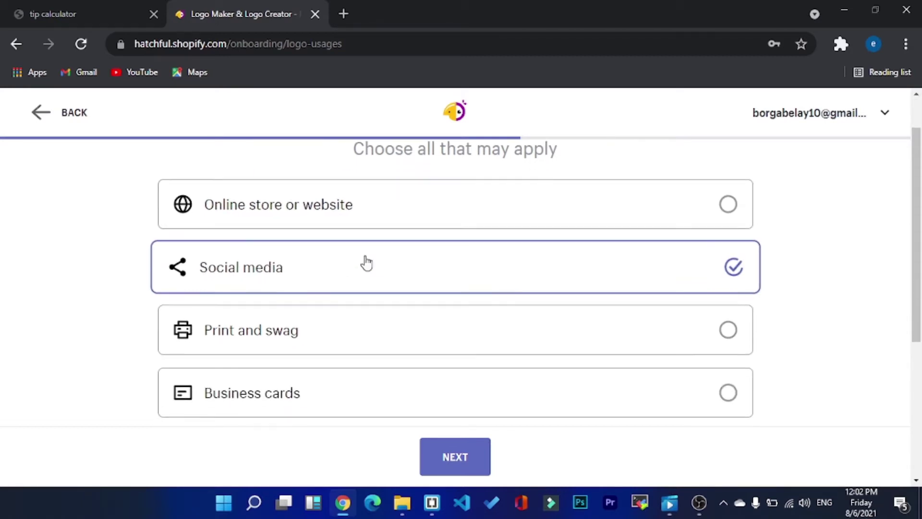
pyautogui.scroll(-3, 367, 262)
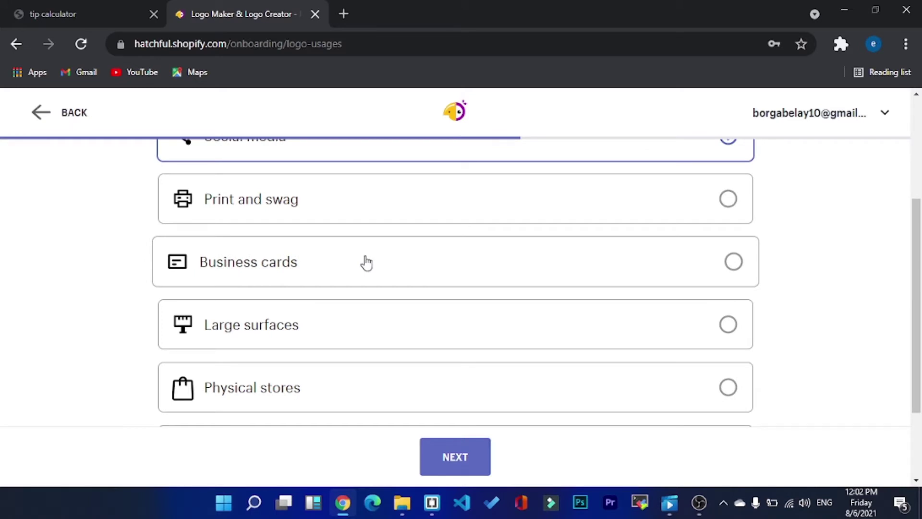
pyautogui.scroll(-2, 367, 263)
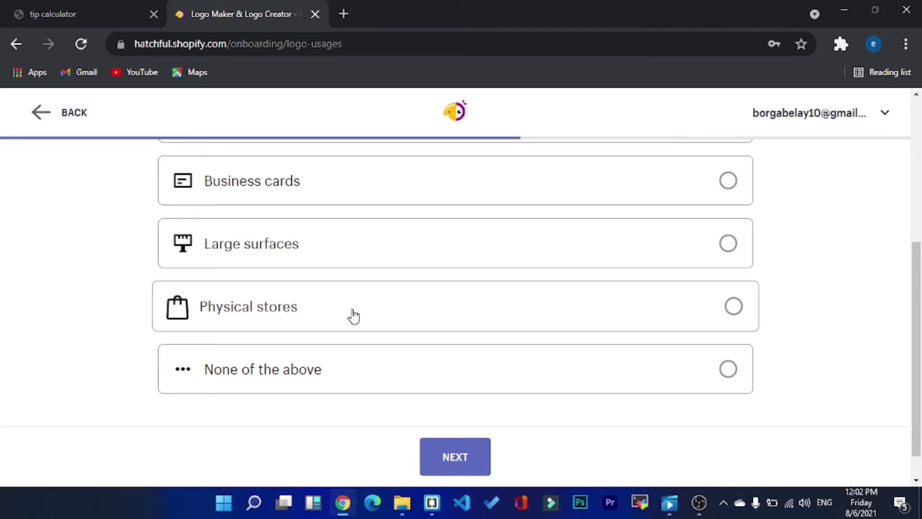
pyautogui.scroll(4, 354, 316)
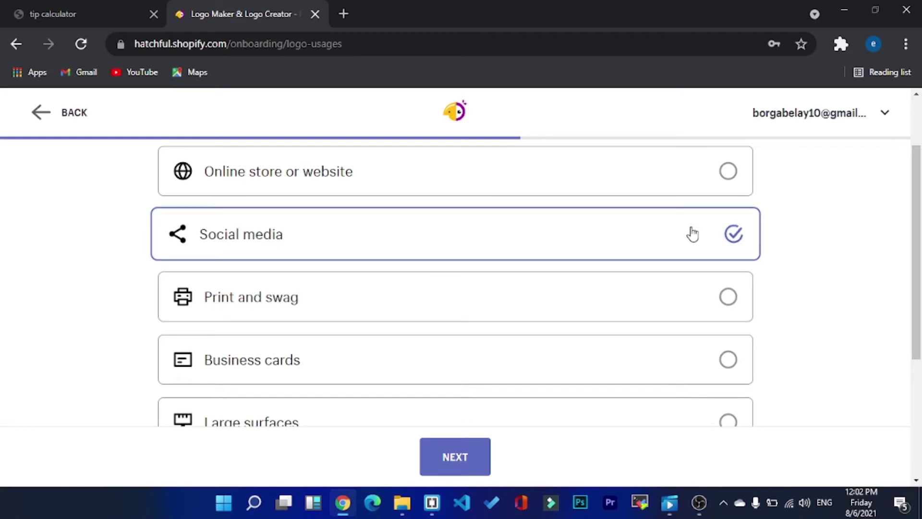
pyautogui.click(464, 465)
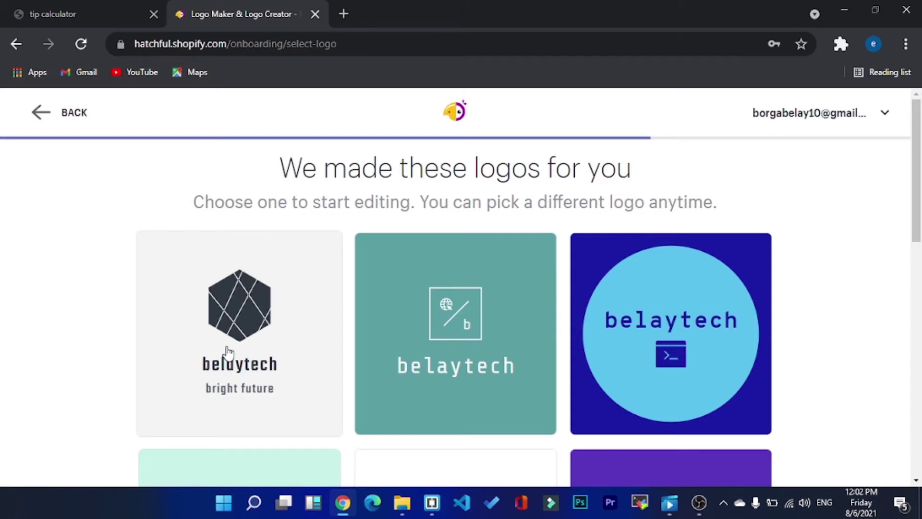
# Look through the suggested belaytech logo designs to compare their layouts, symbols and colours
pyautogui.scroll(-4, 228, 352)
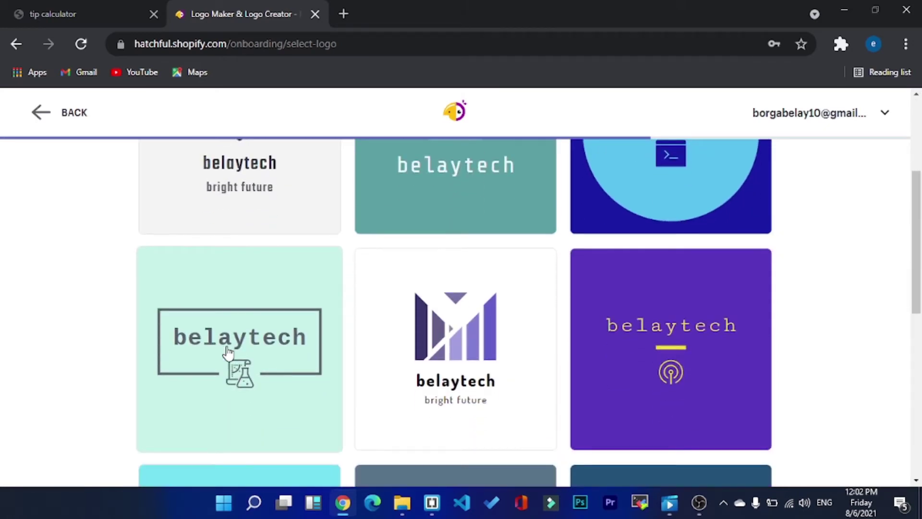
pyautogui.scroll(-4, 227, 352)
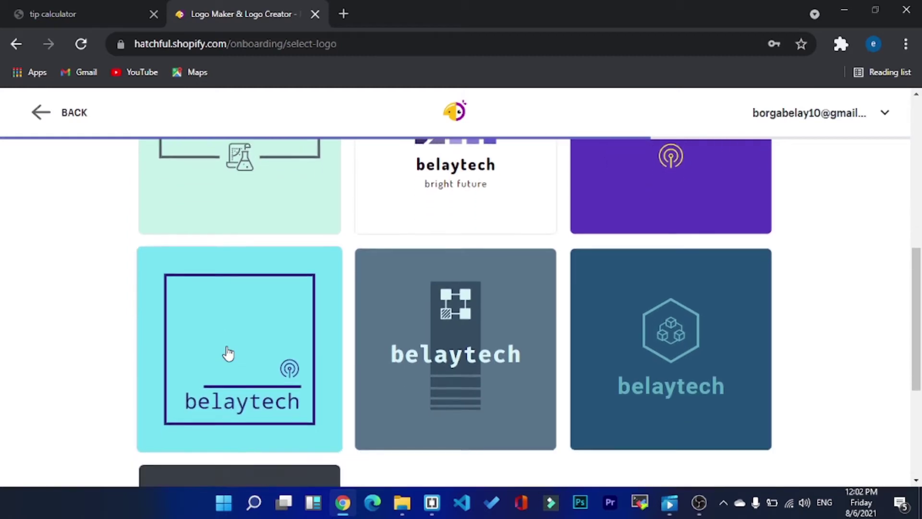
pyautogui.scroll(-4, 227, 353)
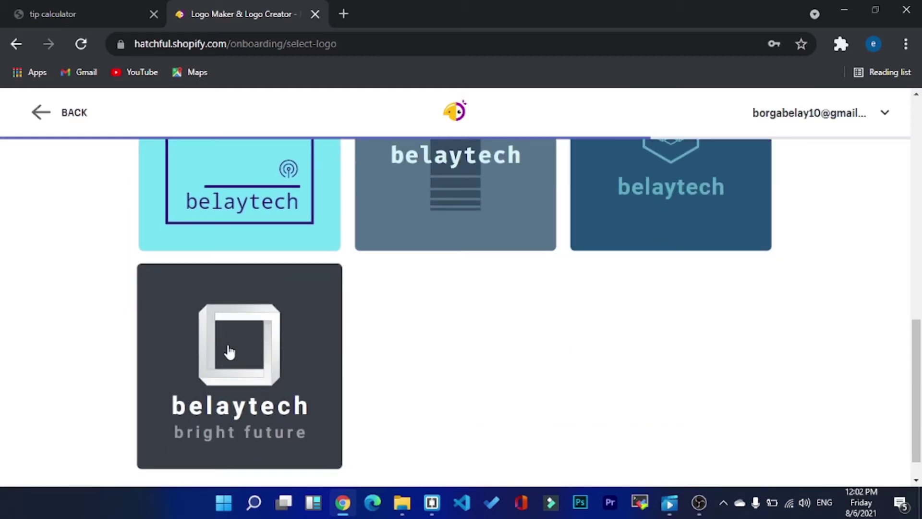
pyautogui.hotkey('ctrl', '+')
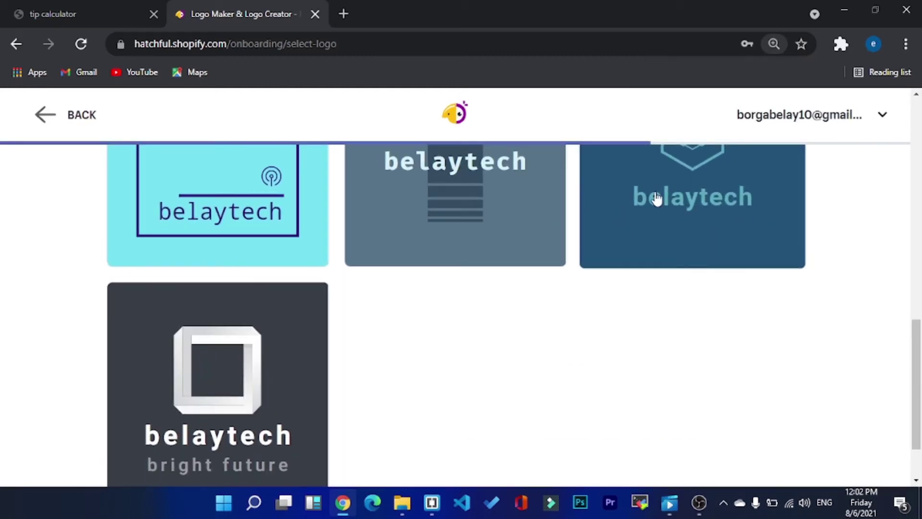
pyautogui.hotkey('ctrl', '-')
pyautogui.hotkey('ctrl', '-')
pyautogui.hotkey('ctrl', '-')
pyautogui.hotkey('ctrl', '-')
pyautogui.hotkey('ctrl', '-')
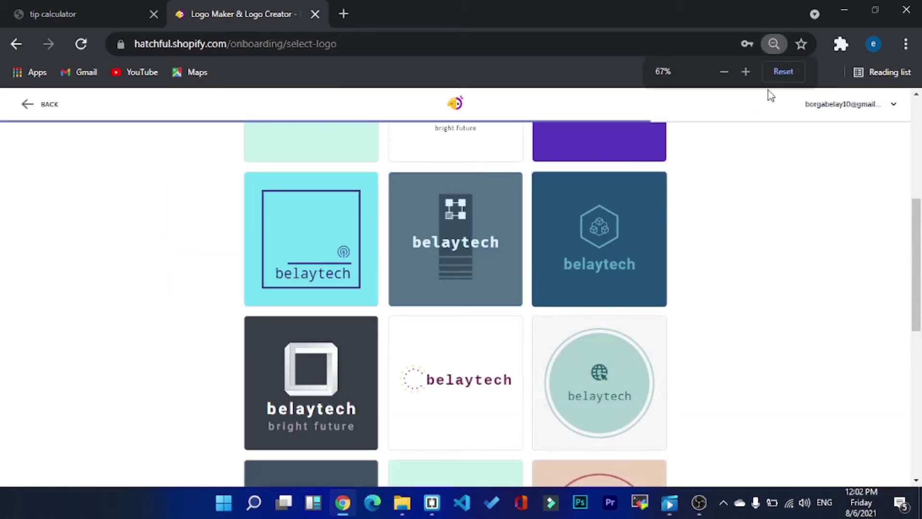
pyautogui.click(782, 73)
pyautogui.scroll(-7, 566, 233)
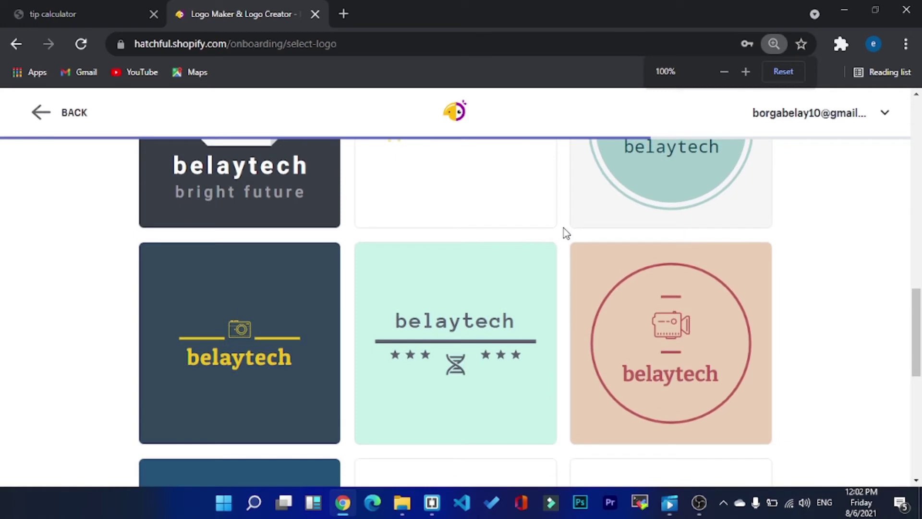
pyautogui.scroll(-4, 564, 229)
pyautogui.scroll(-6, 564, 228)
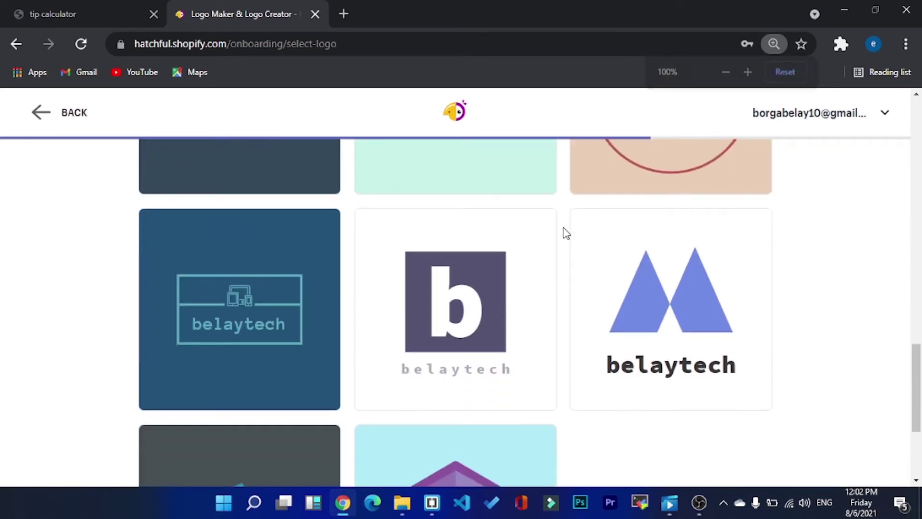
# Choose the navy belaytech design with a cube icon in a purple square for customizing and check its business name setting
pyautogui.scroll(-9, 564, 228)
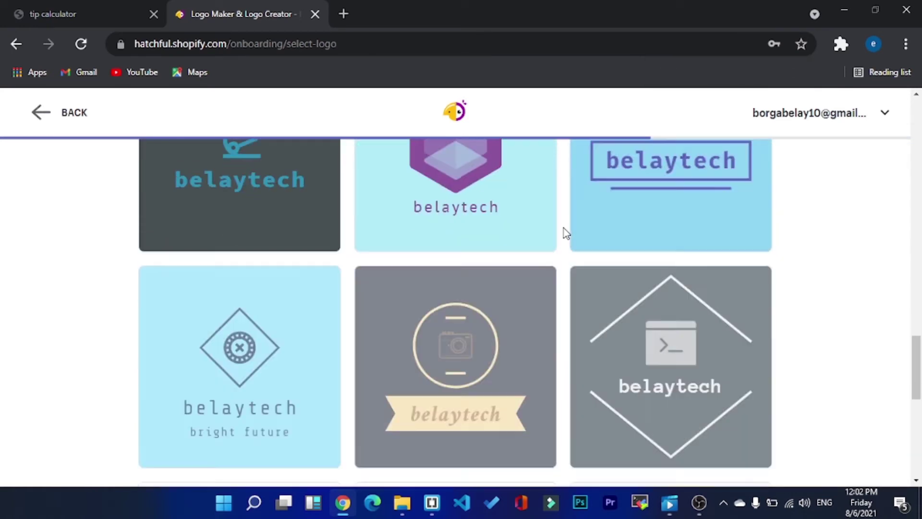
pyautogui.scroll(-5, 564, 229)
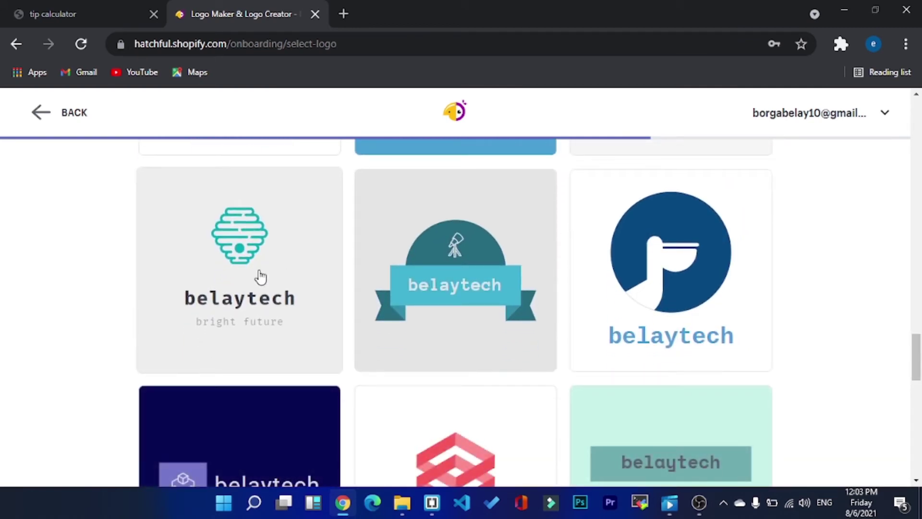
pyautogui.scroll(-1, 253, 288)
pyautogui.scroll(-1, 253, 288)
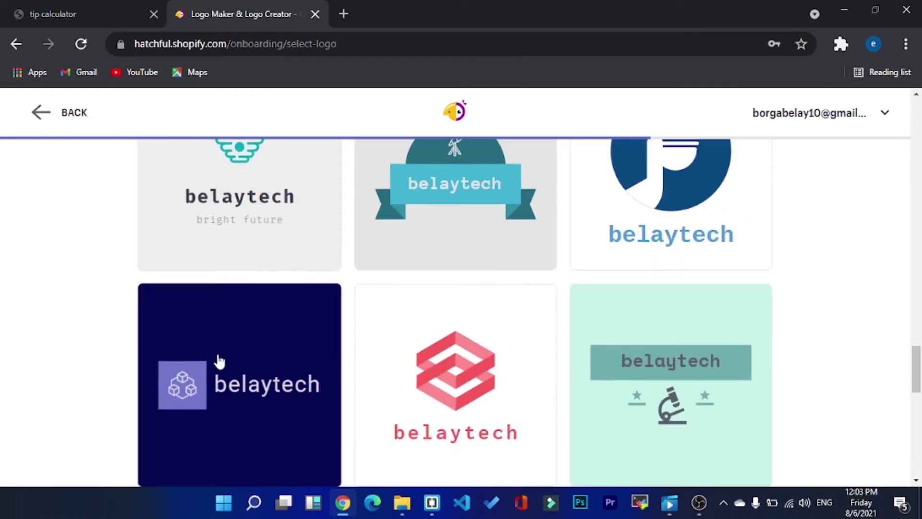
pyautogui.click(238, 371)
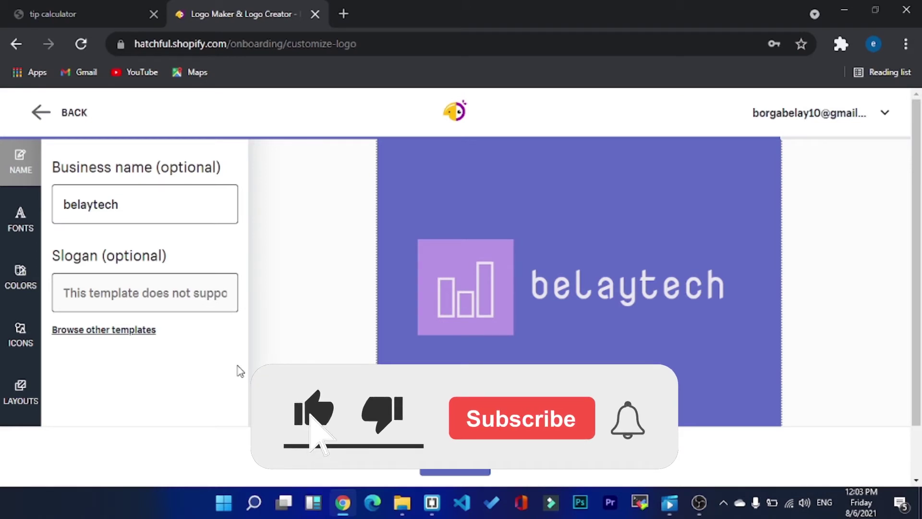
pyautogui.click(129, 204)
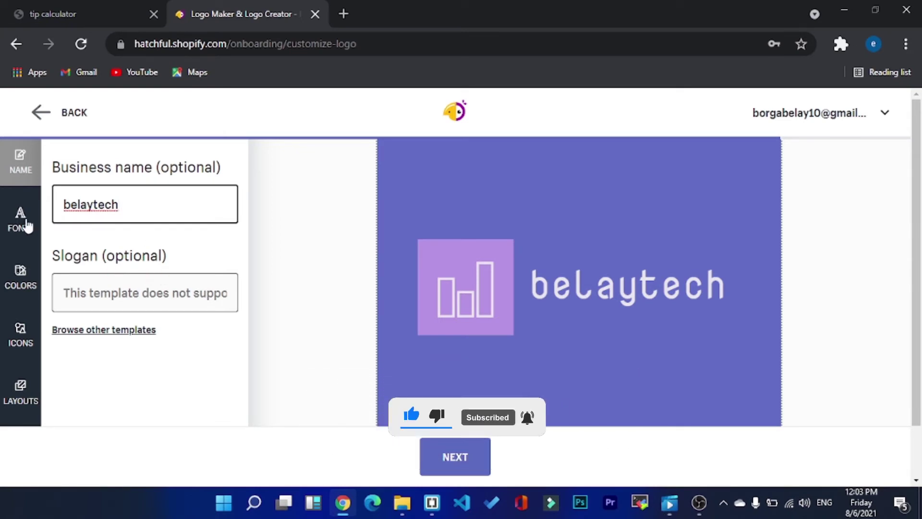
pyautogui.click(17, 181)
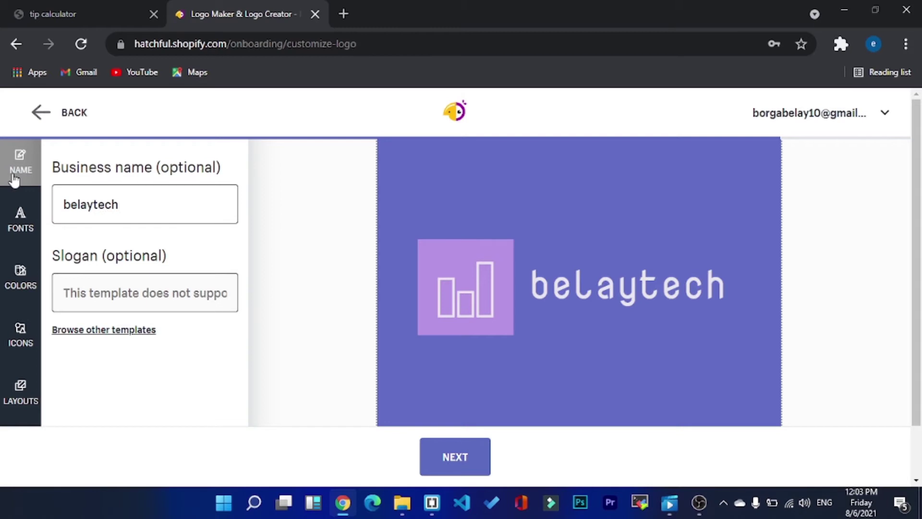
# Try a bold font for the belaytech name, comparing it with the thin rounded font, and switch back to the thin one
pyautogui.click(20, 227)
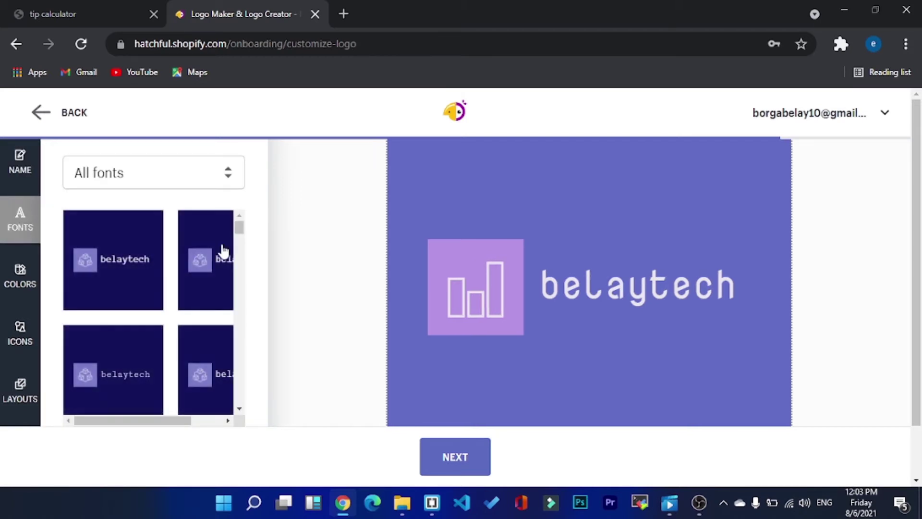
pyautogui.moveTo(238, 229); pyautogui.dragTo(243, 243)
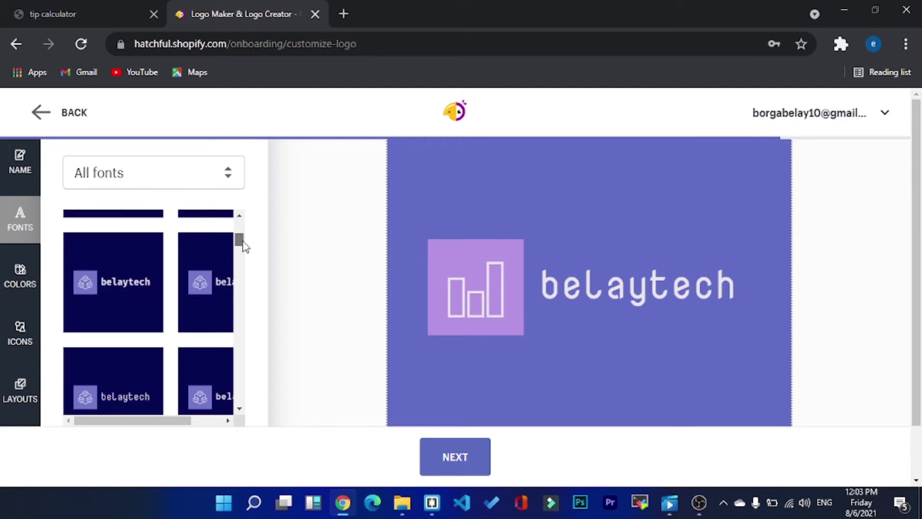
pyautogui.click(125, 287)
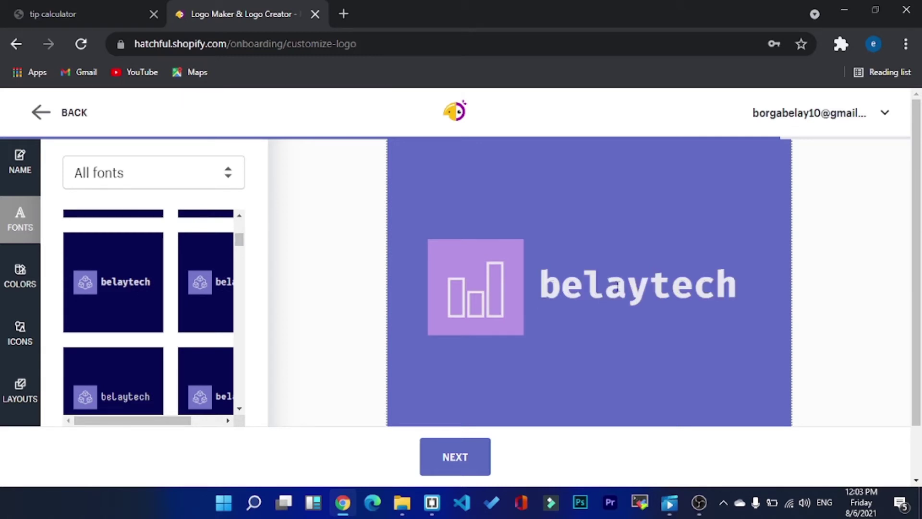
pyautogui.click(134, 379)
pyautogui.moveTo(549, 288); pyautogui.dragTo(719, 288)
pyautogui.click(117, 387)
pyautogui.click(115, 299)
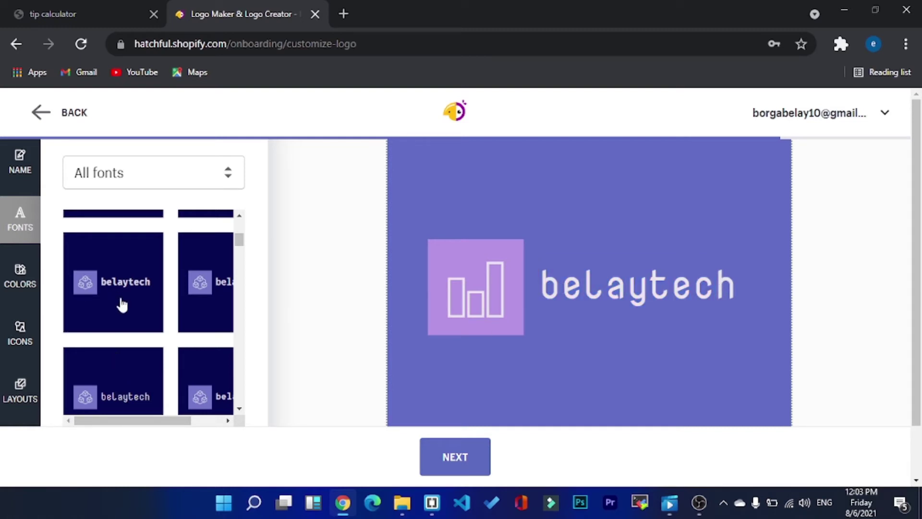
pyautogui.click(126, 362)
# Try the mint green colour scheme on the logo and return to the blue-violet scheme with the light purple square
pyautogui.click(21, 284)
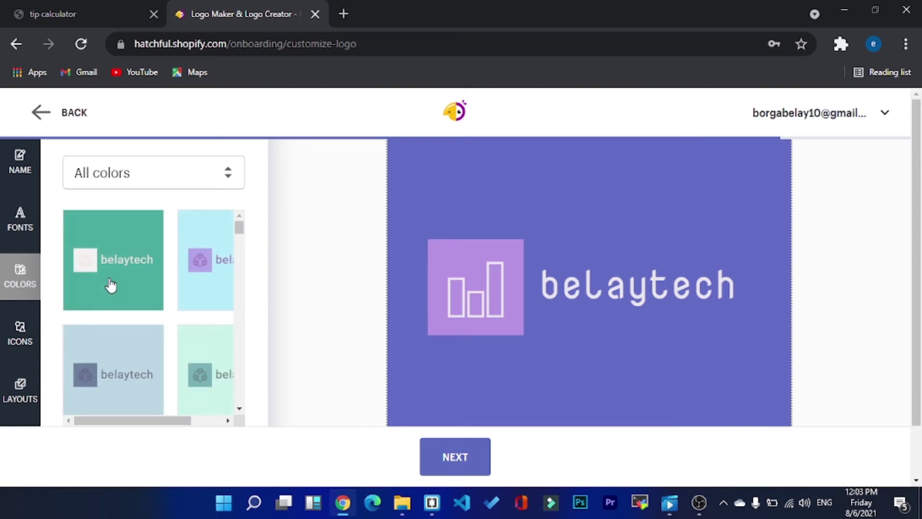
pyautogui.scroll(-5, 140, 291)
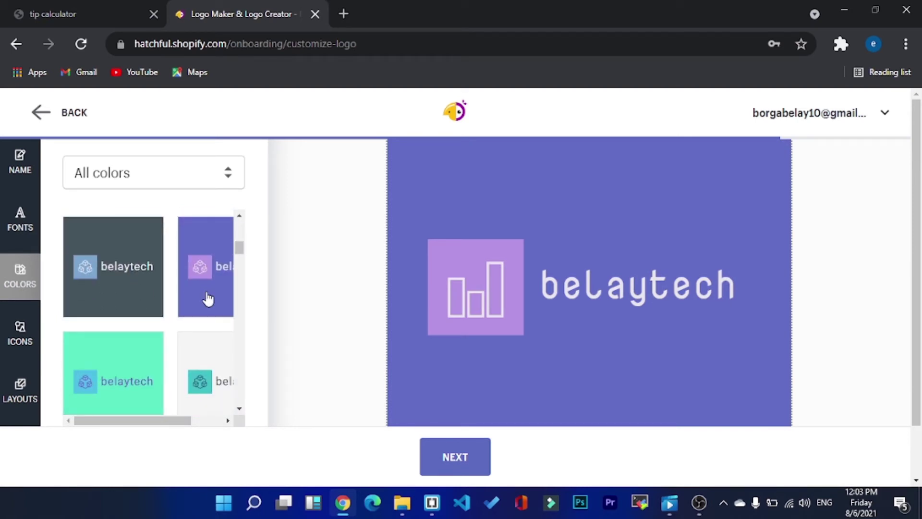
pyautogui.click(119, 345)
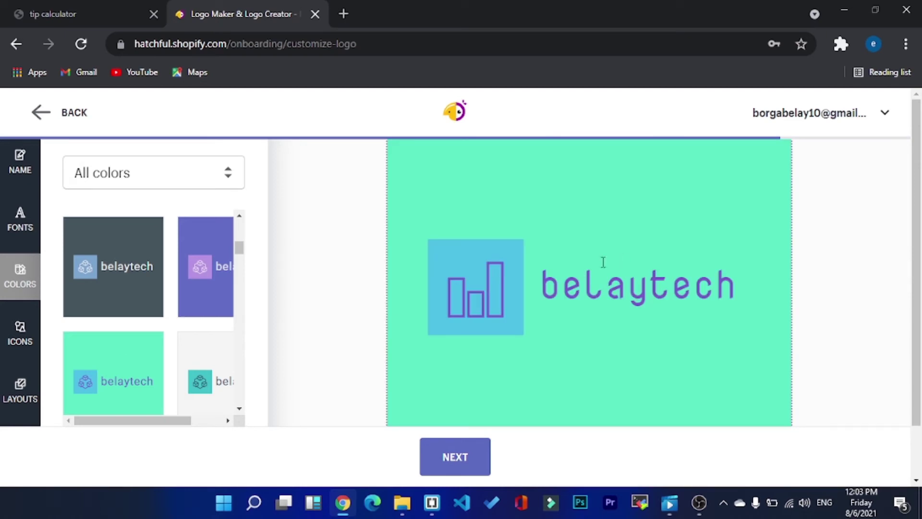
pyautogui.click(207, 295)
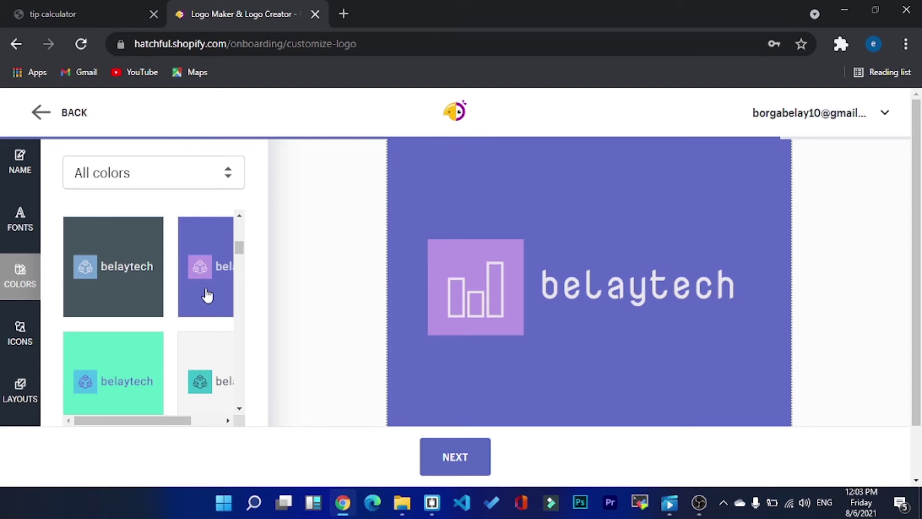
# Try the wind, fishbowl, kneeling figure and racket icons, and set the logo icon to the striped equalizer bars
pyautogui.click(22, 338)
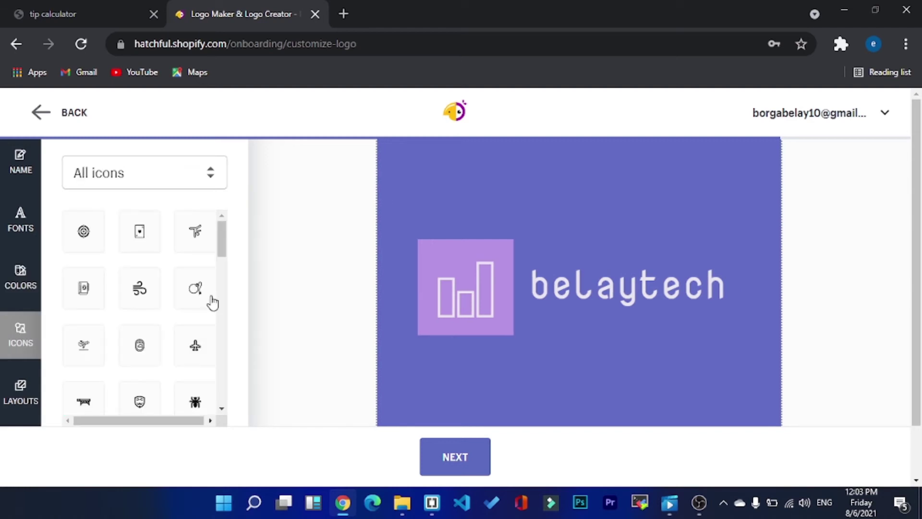
pyautogui.click(140, 290)
pyautogui.scroll(-3, 222, 269)
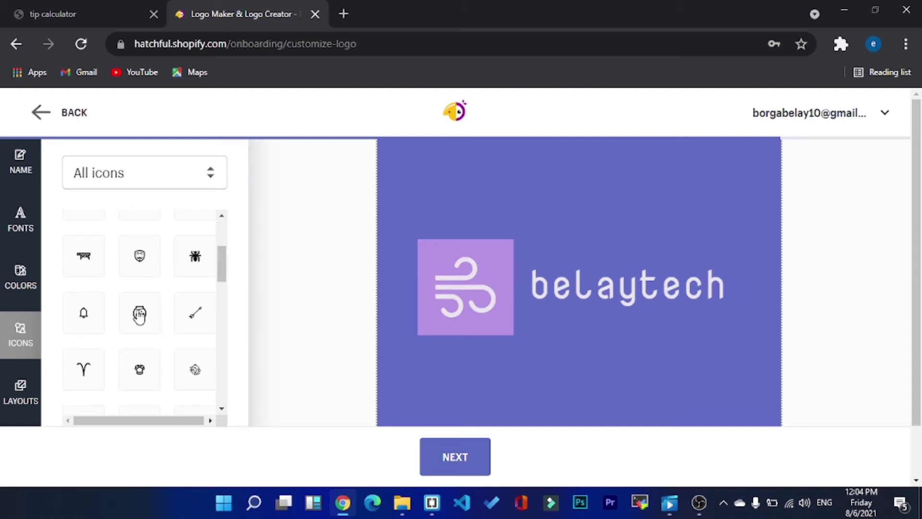
pyautogui.click(139, 314)
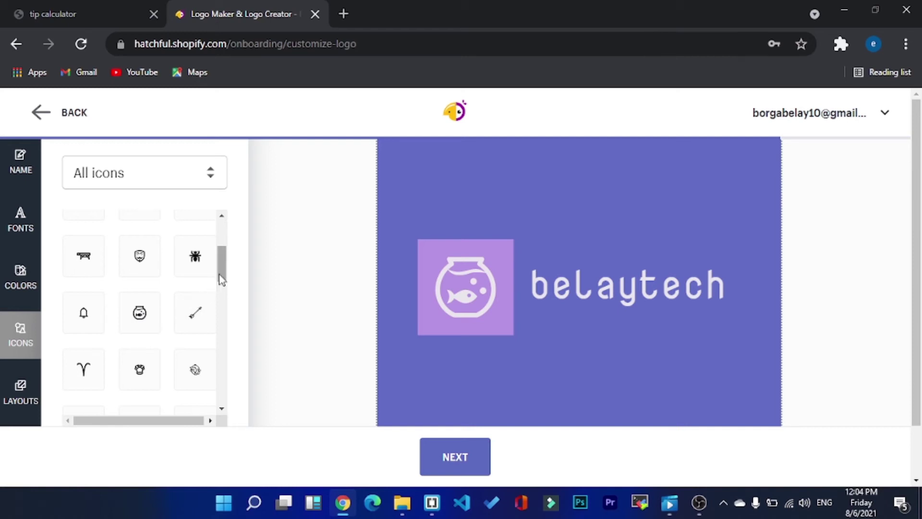
pyautogui.moveTo(221, 279); pyautogui.dragTo(221, 309)
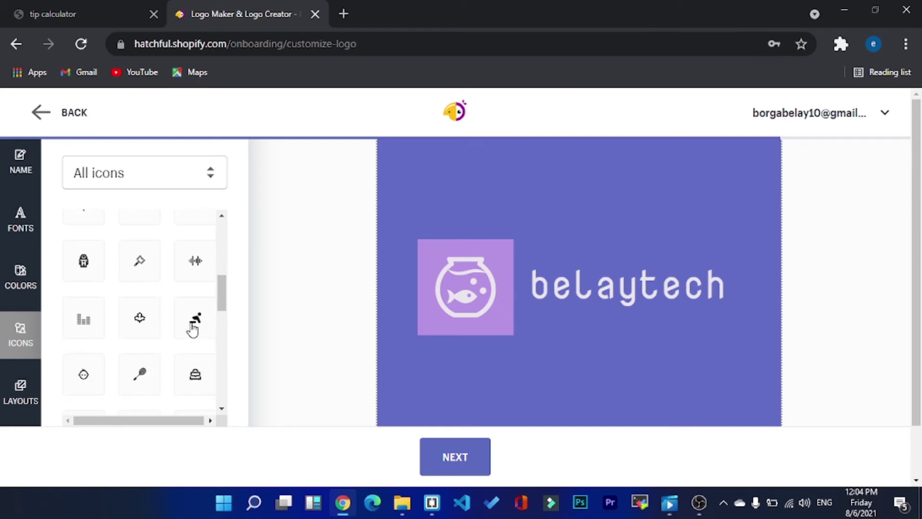
pyautogui.click(193, 330)
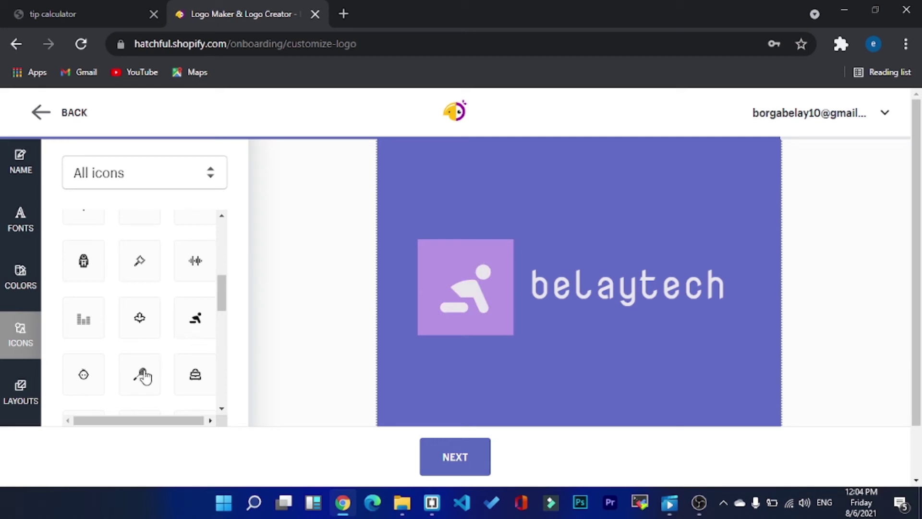
pyautogui.click(141, 382)
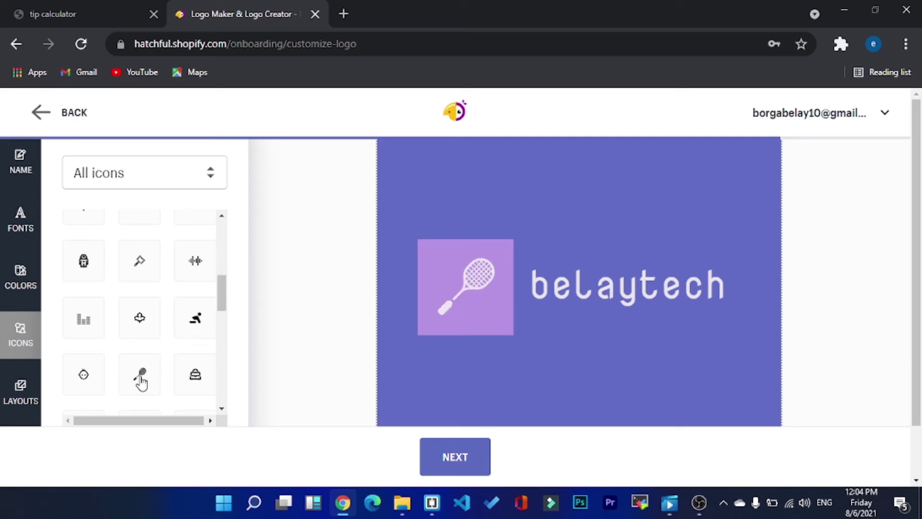
pyautogui.click(84, 374)
pyautogui.click(84, 335)
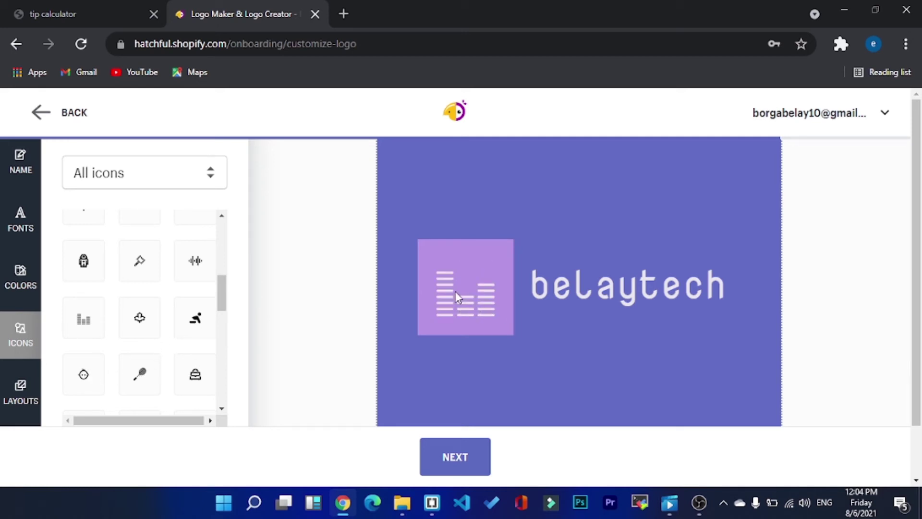
# Compare the diamond, frameless and square-framed layouts and apply the layout with the icon inside an outlined circle beside the name
pyautogui.click(20, 401)
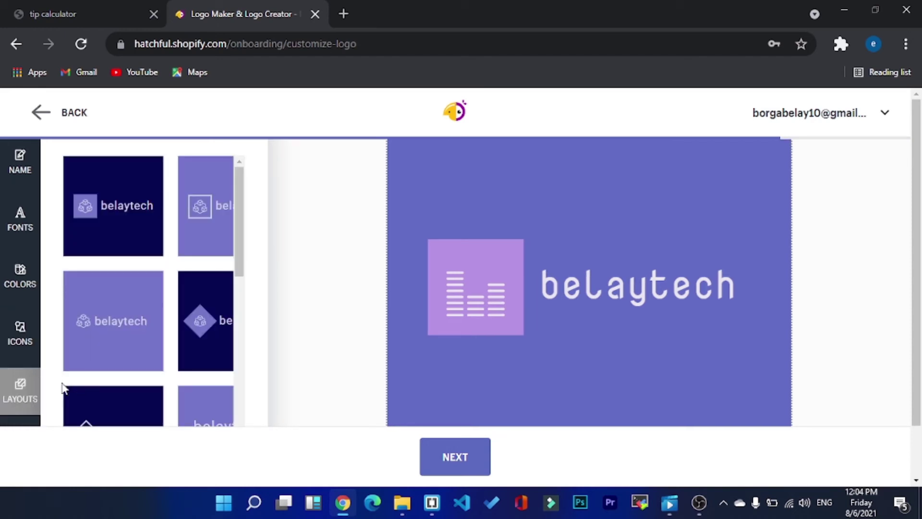
pyautogui.scroll(-2, 31, 396)
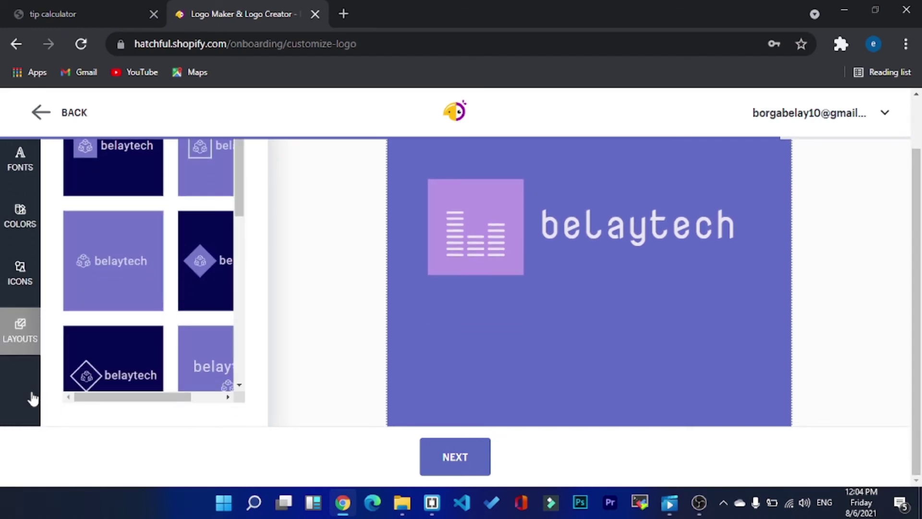
pyautogui.click(197, 279)
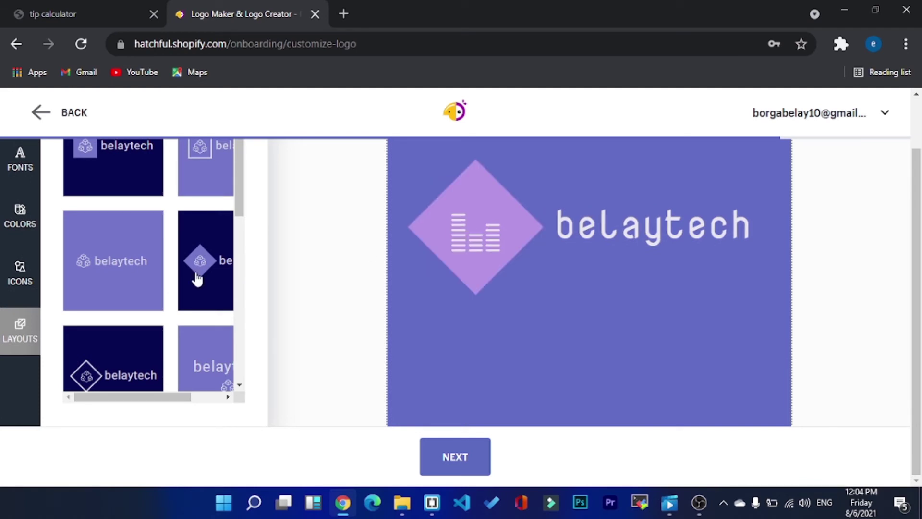
pyautogui.click(83, 369)
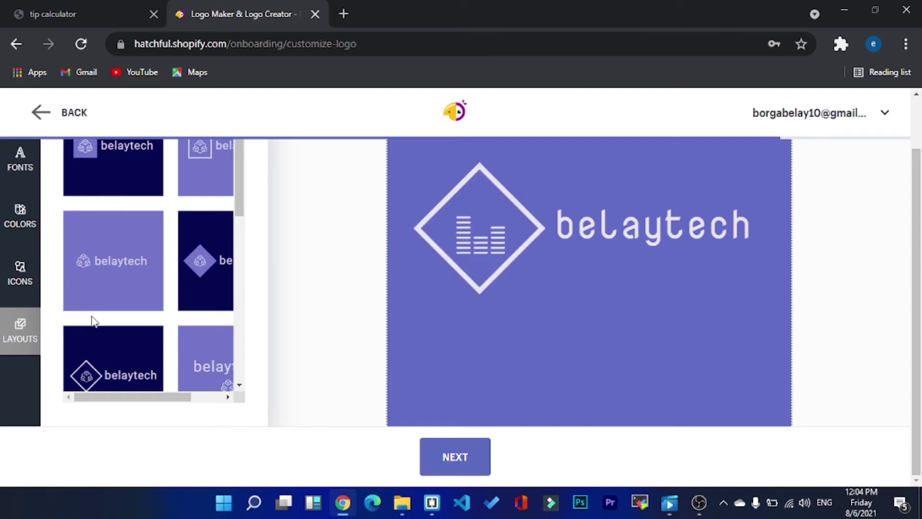
pyautogui.click(95, 281)
pyautogui.scroll(2, 94, 281)
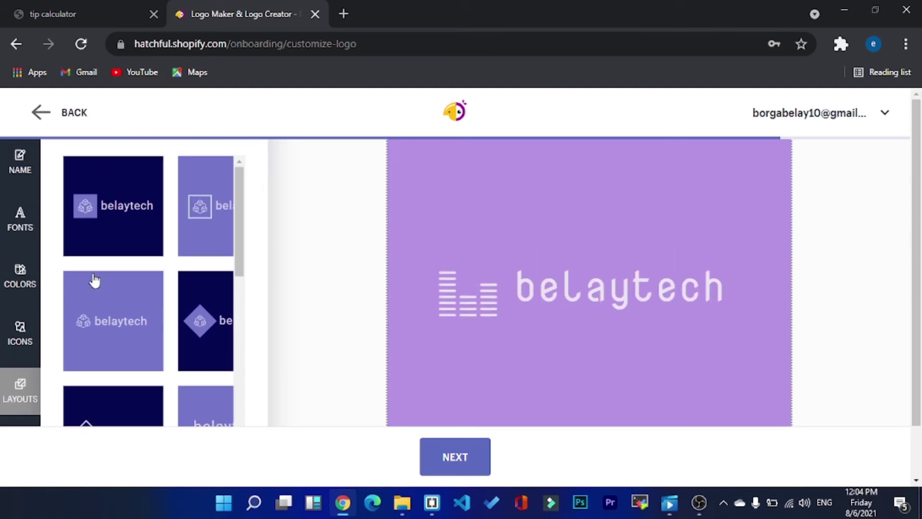
pyautogui.click(191, 225)
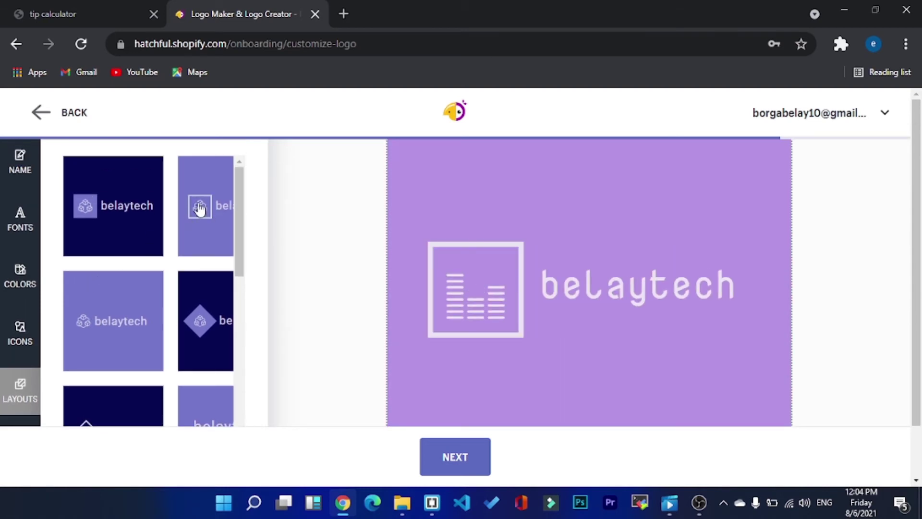
pyautogui.scroll(-2, 195, 212)
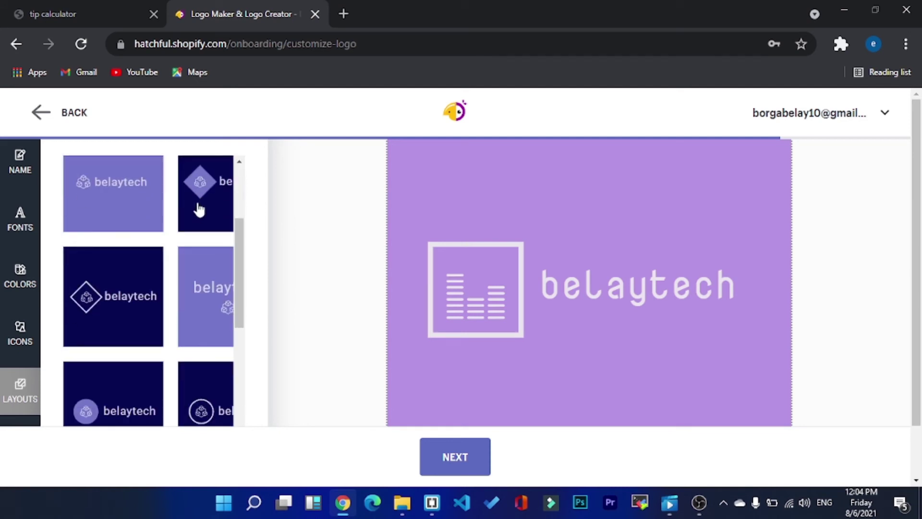
pyautogui.click(198, 213)
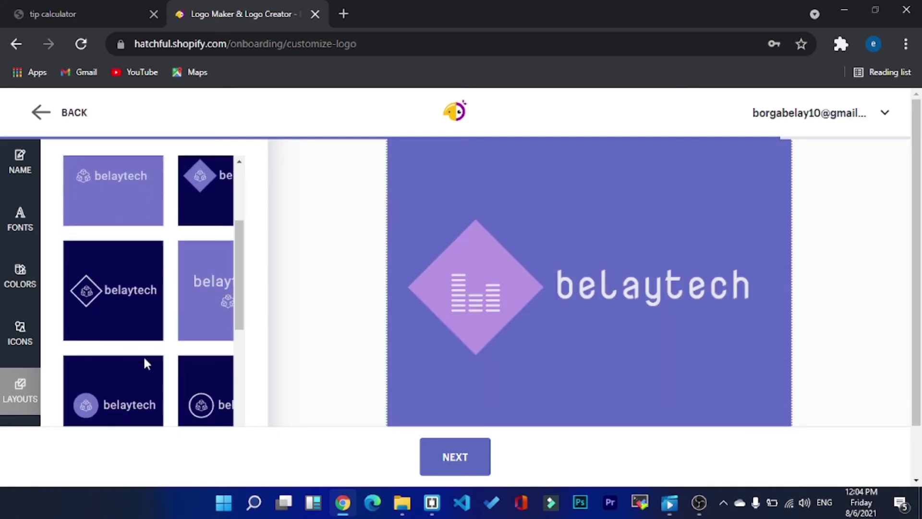
pyautogui.scroll(-2, 144, 358)
pyautogui.click(204, 298)
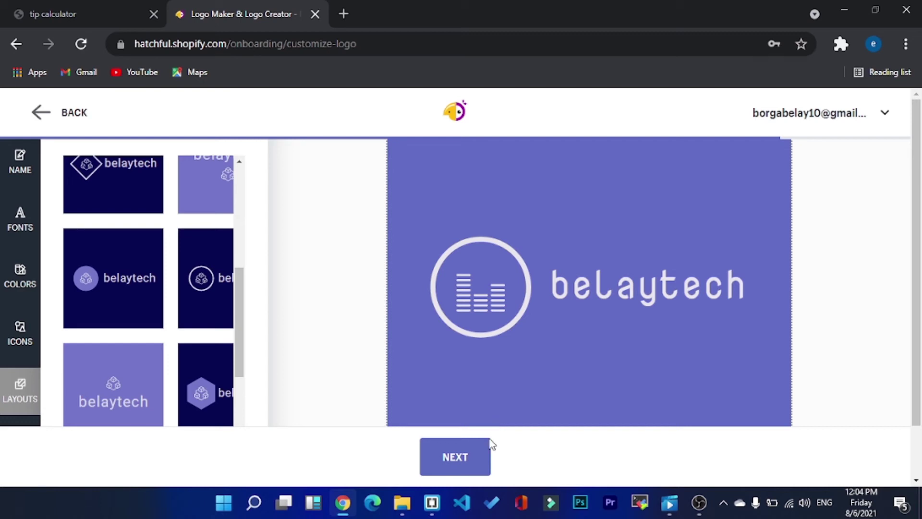
# Finish customizing the logo, review its social media previews and download the free logo package
pyautogui.click(465, 458)
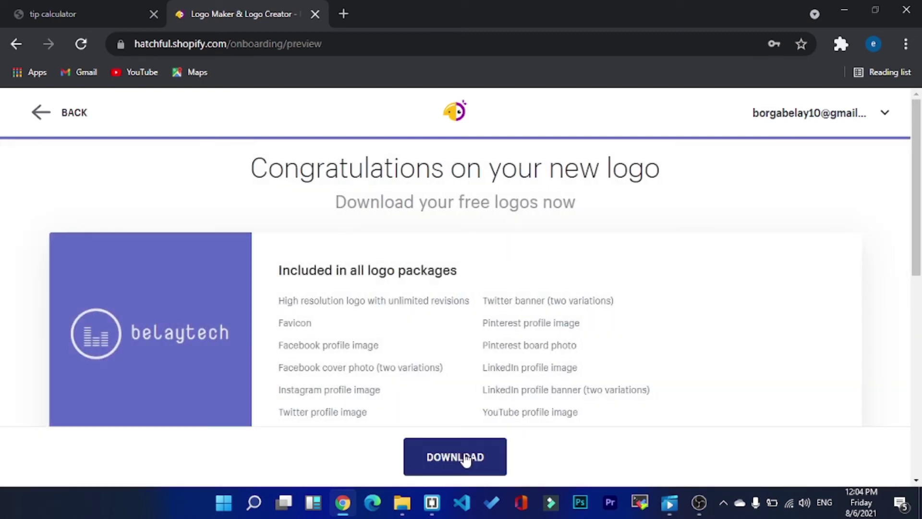
pyautogui.scroll(-1, 363, 366)
pyautogui.scroll(-4, 362, 366)
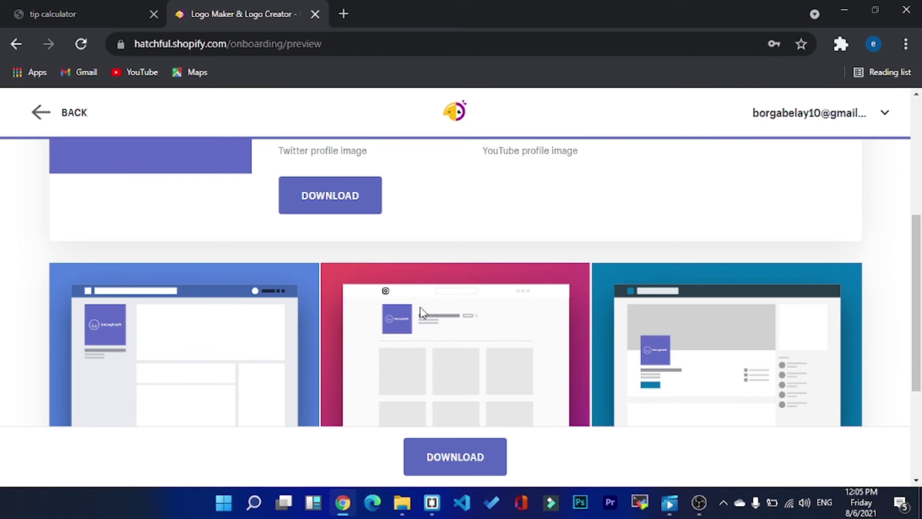
pyautogui.scroll(-2, 656, 331)
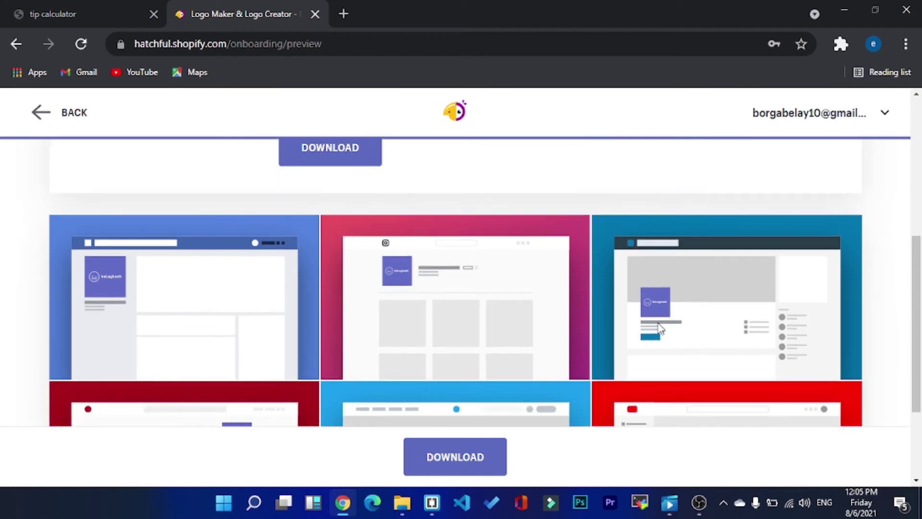
pyautogui.scroll(-2, 661, 328)
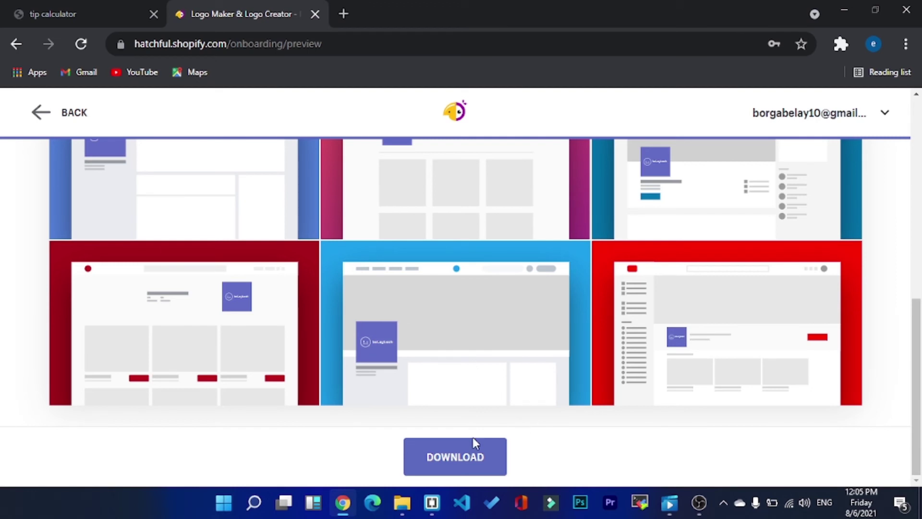
pyautogui.click(468, 465)
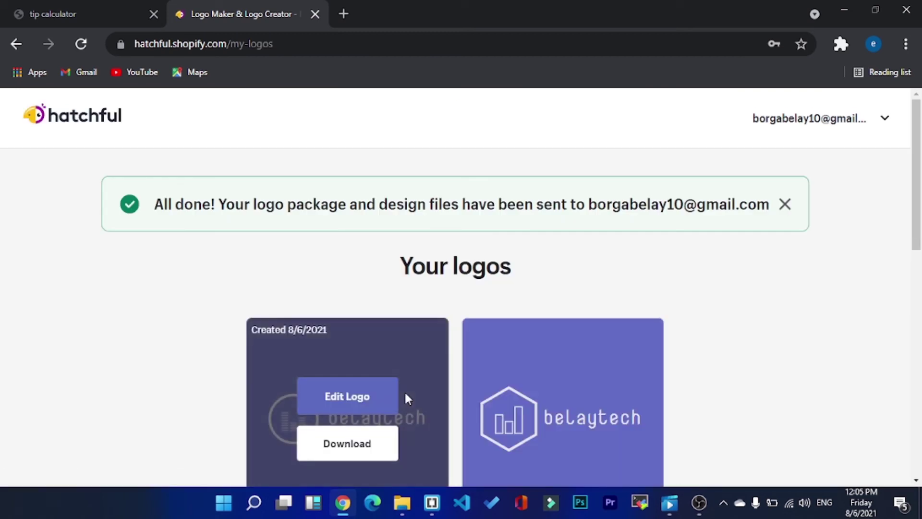
# Search Google for gmail in a new browser tab and open the Gmail inbox from the results
pyautogui.scroll(-2, 404, 390)
pyautogui.scroll(-2, 404, 394)
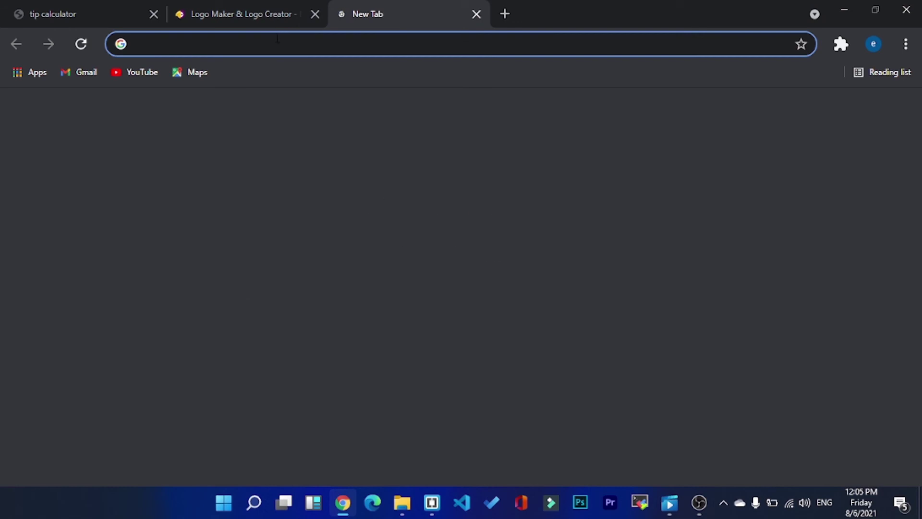
pyautogui.write('gmail')
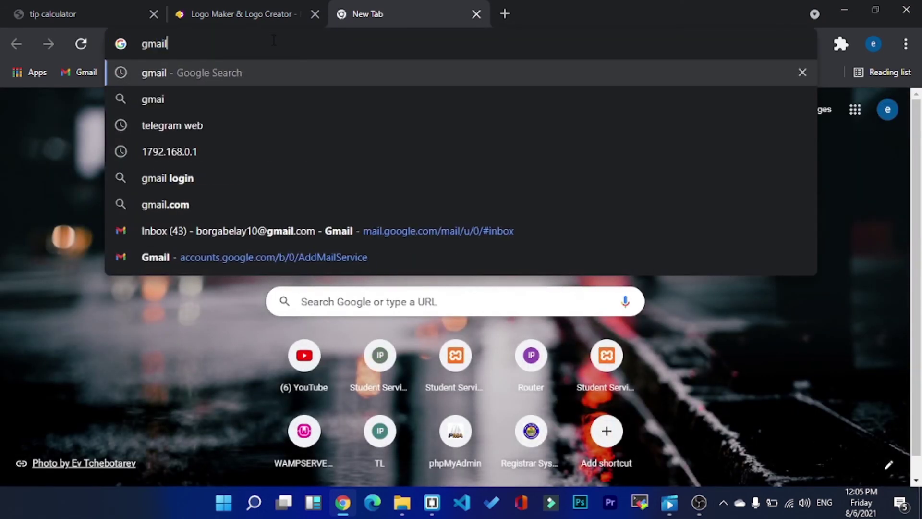
pyautogui.click(236, 73)
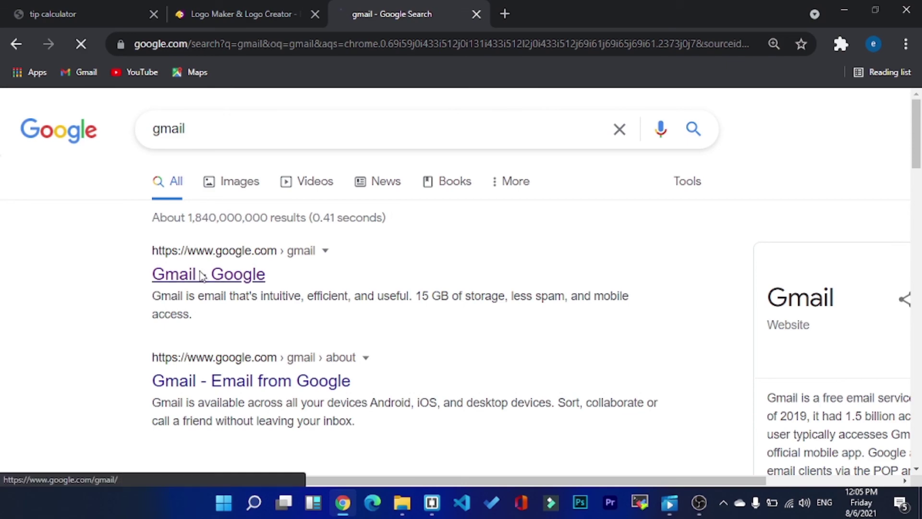
pyautogui.click(202, 276)
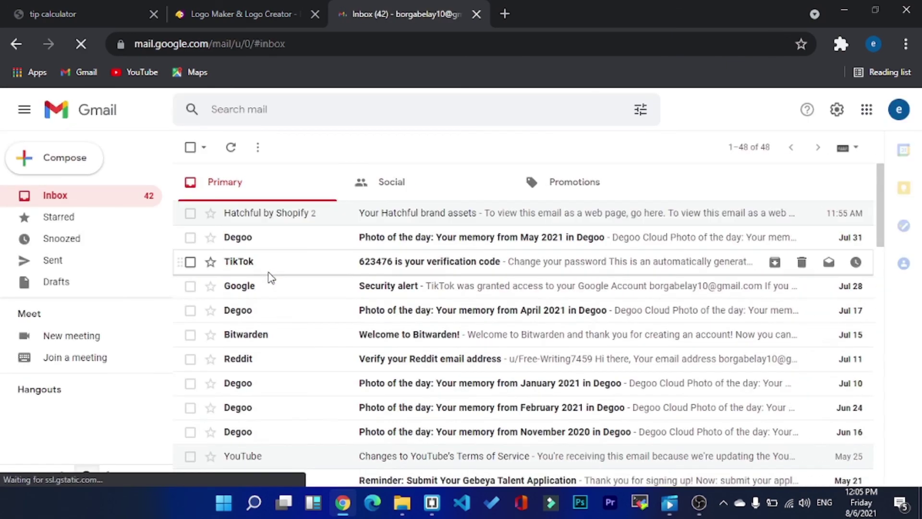
# Open the "Your Hatchful brand assets" email, expand its earlier message and review the HatchfulExport-All.zip download section
pyautogui.click(408, 214)
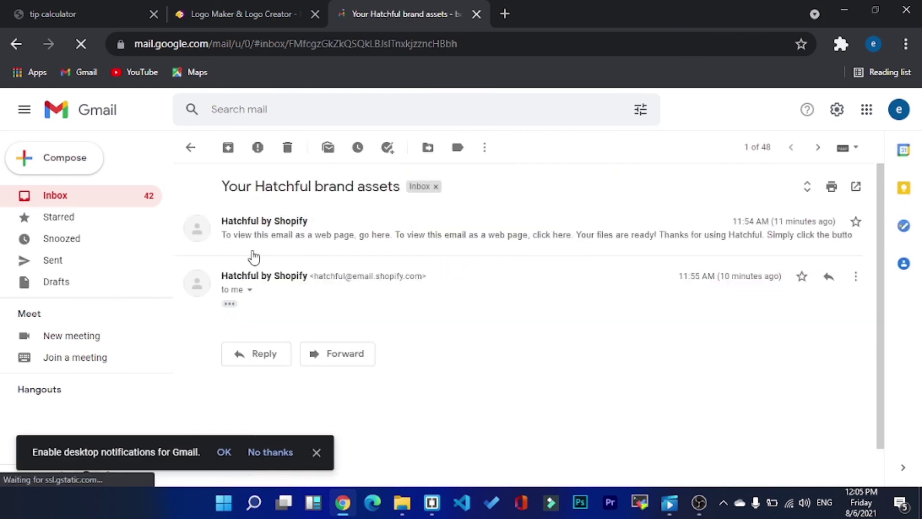
pyautogui.click(256, 236)
pyautogui.scroll(-3, 611, 399)
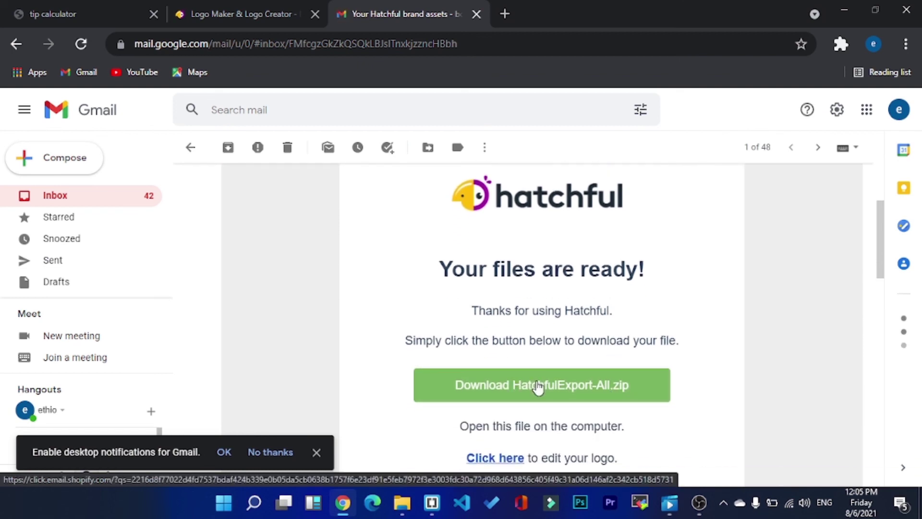
pyautogui.scroll(-2, 533, 383)
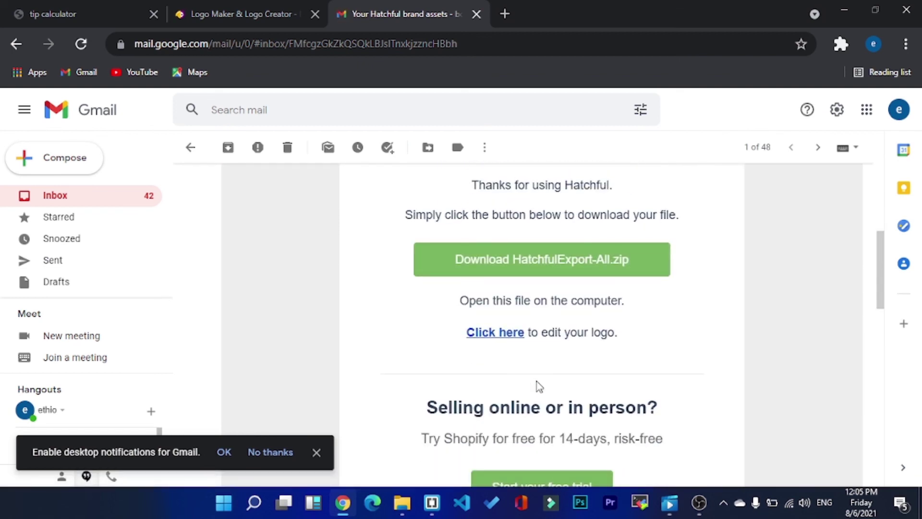